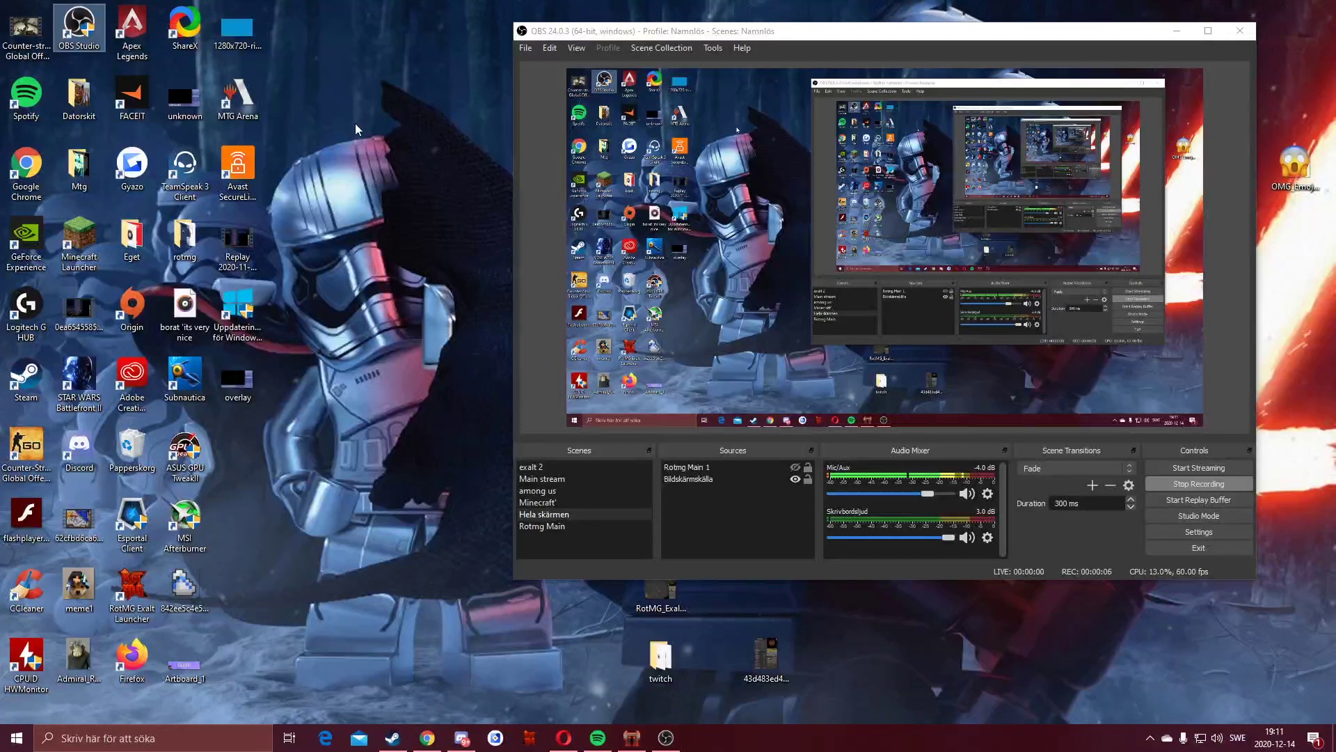
Step: Shift the OBS window around and select the Bildskärmskälla display source
{"action": "left_click_drag", "start_coordinate": [928, 32], "coordinate": [879, 40]}
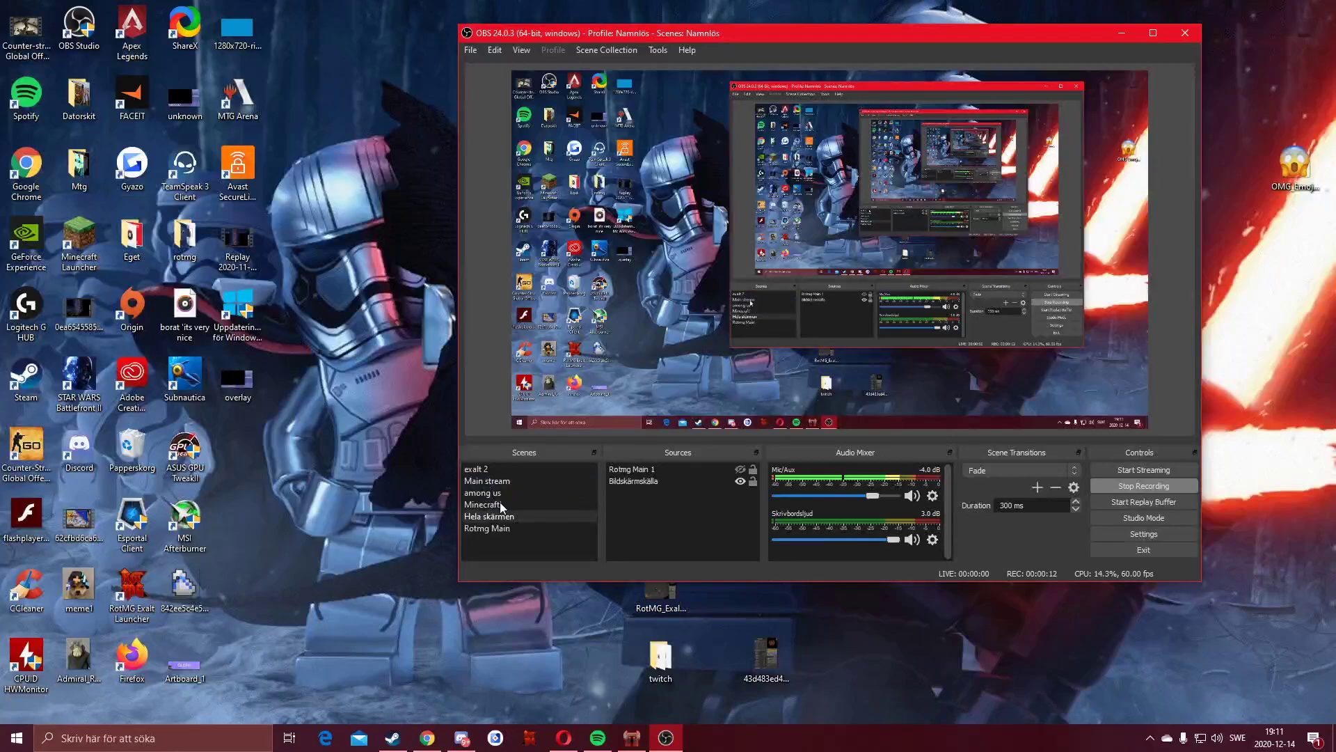
{"action": "left_click", "coordinate": [711, 477]}
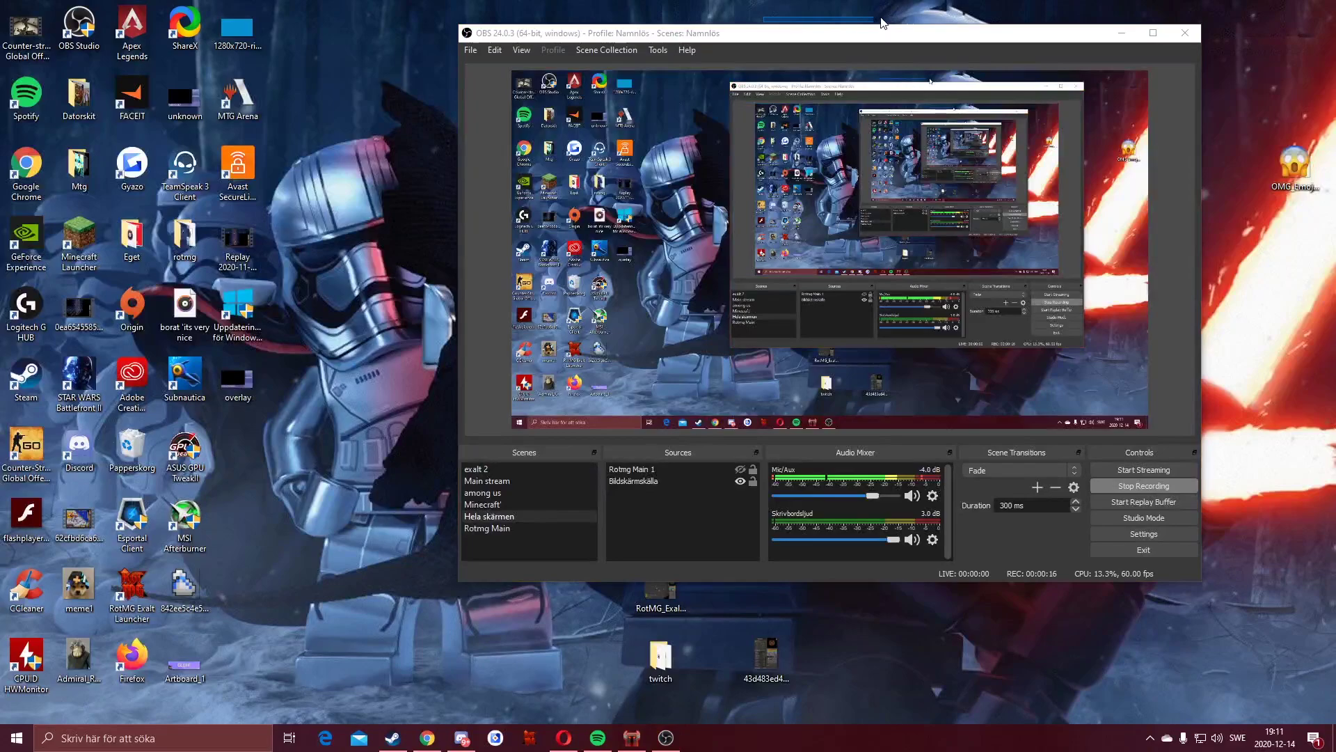
{"action": "left_click_drag", "start_coordinate": [785, 33], "coordinate": [842, 25]}
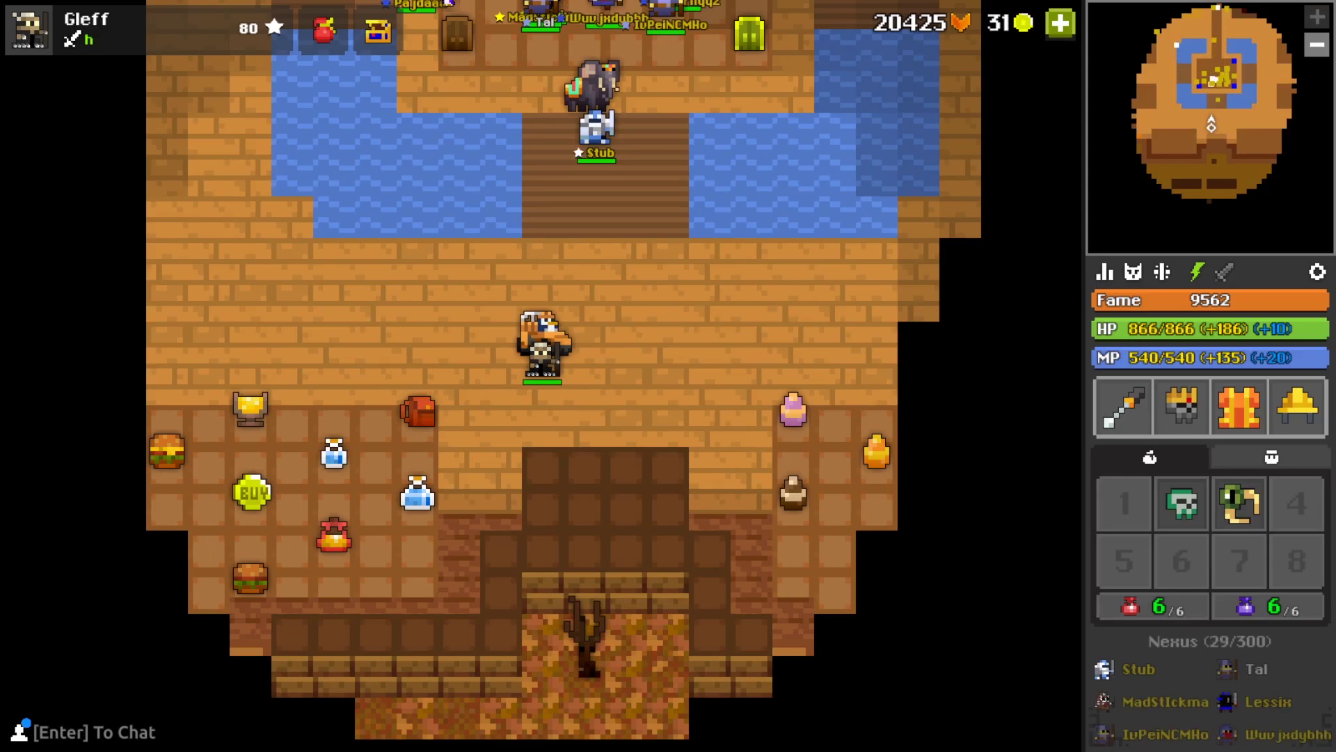
Step: Return to OBS and add a new scene named 'rotmg main 2' to the Scenes list
{"action": "key", "text": "alt+Tab"}
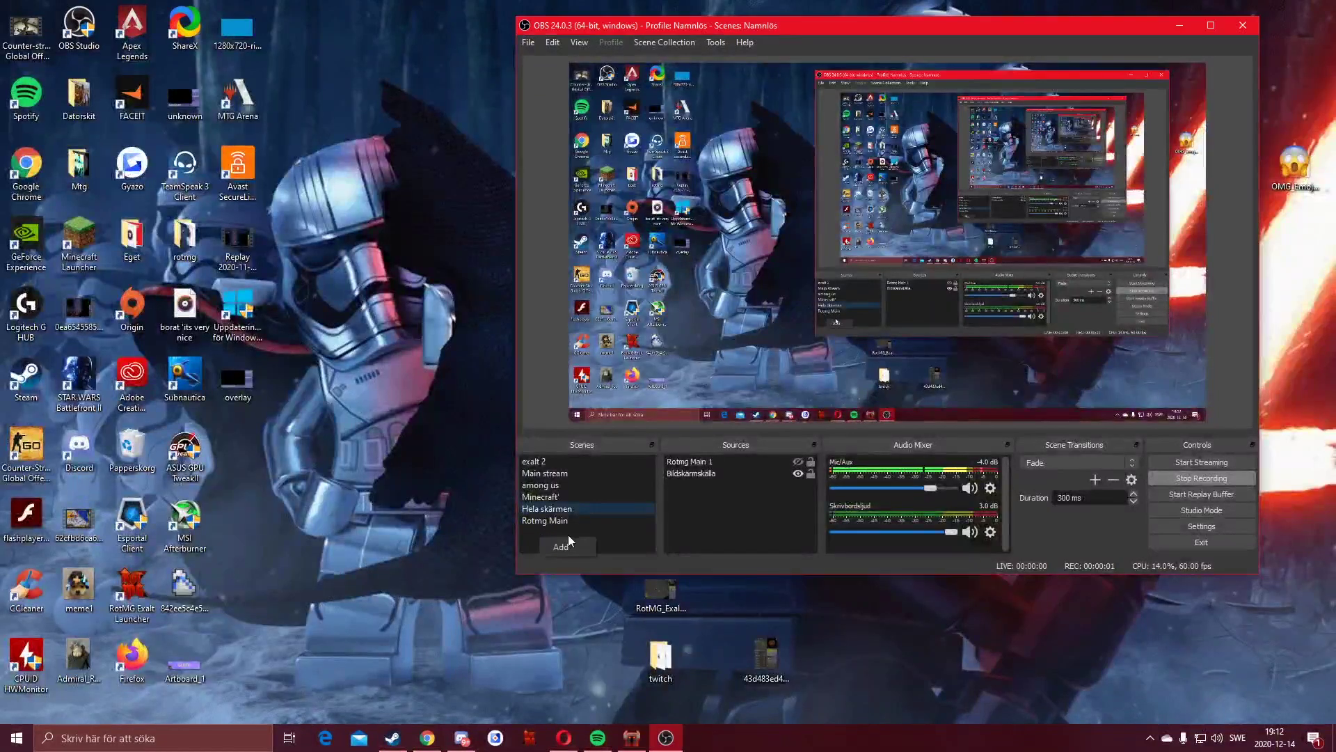
{"action": "double_click", "coordinate": [579, 547]}
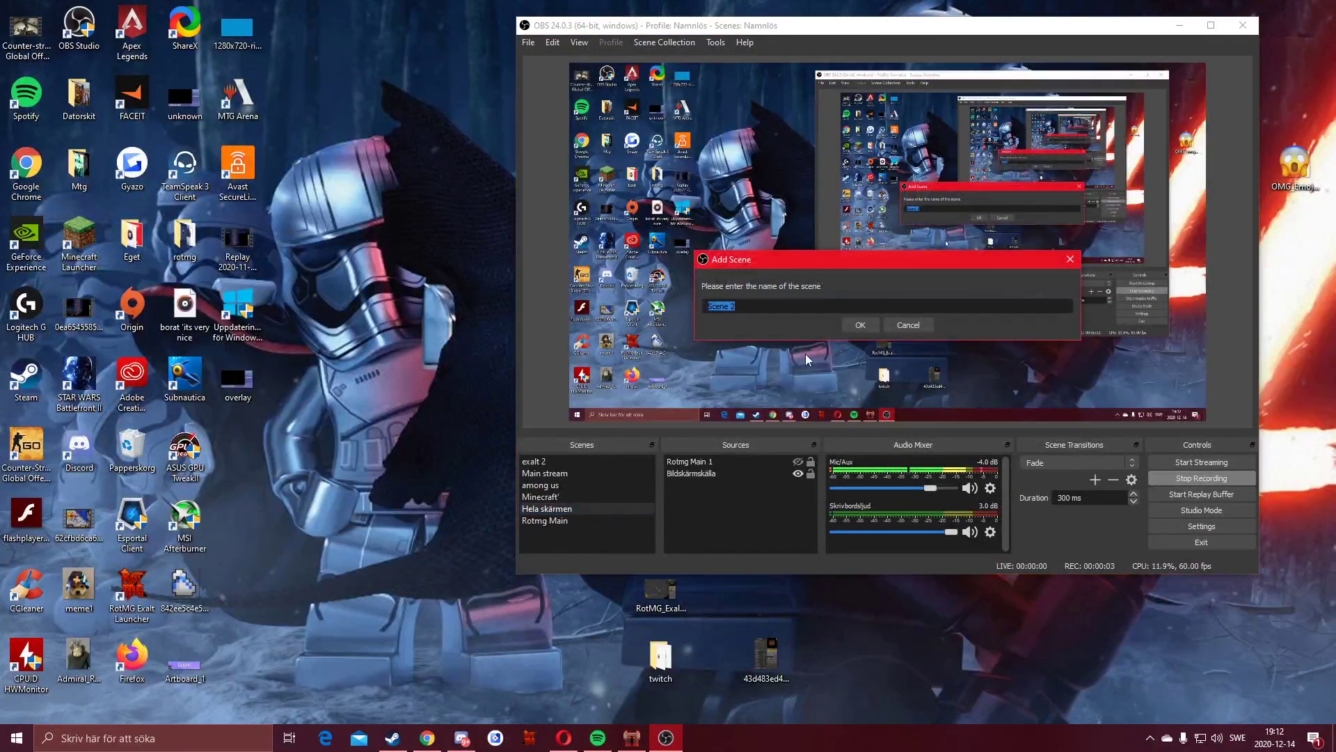
{"action": "type", "text": "rotmg main"}
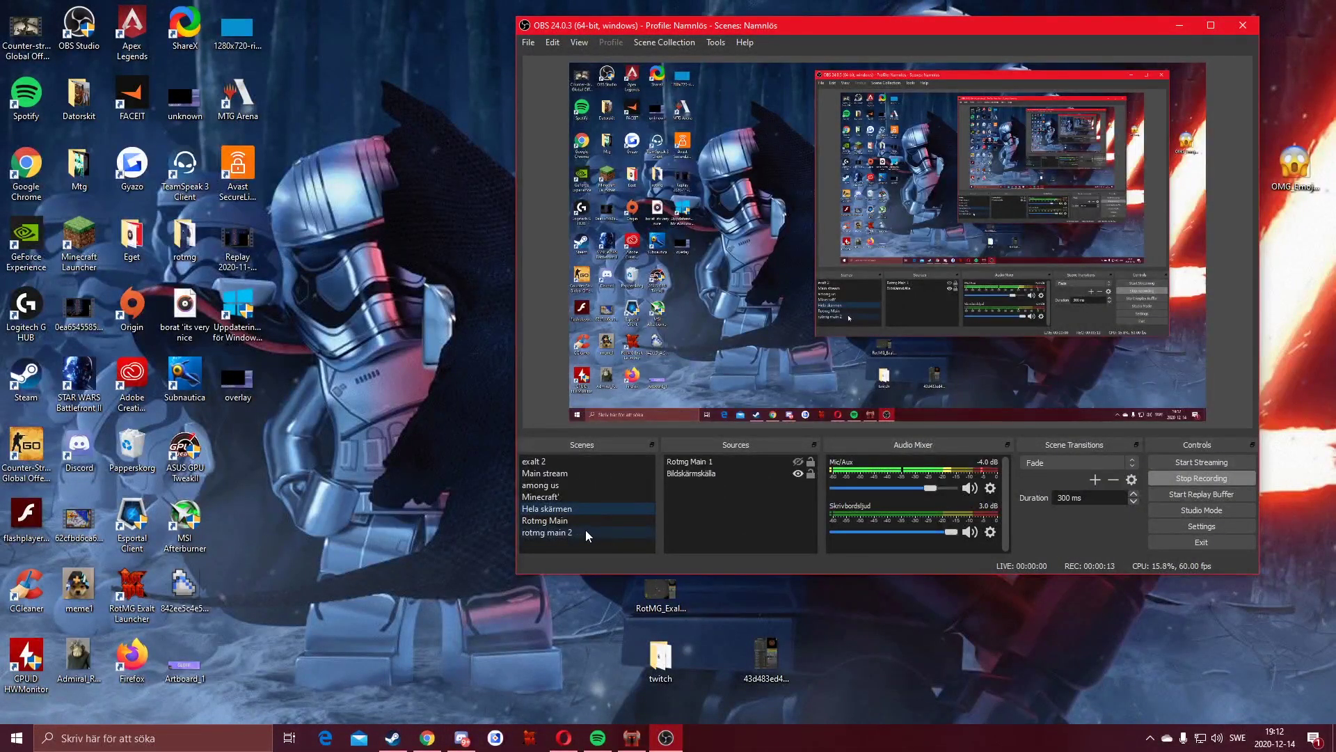
{"action": "left_click", "coordinate": [705, 474]}
{"action": "left_click", "coordinate": [707, 488]}
Step: Bring up the Add source-type submenu from the empty Sources list's context menu
{"action": "left_click", "coordinate": [716, 529]}
{"action": "right_click", "coordinate": [716, 529]}
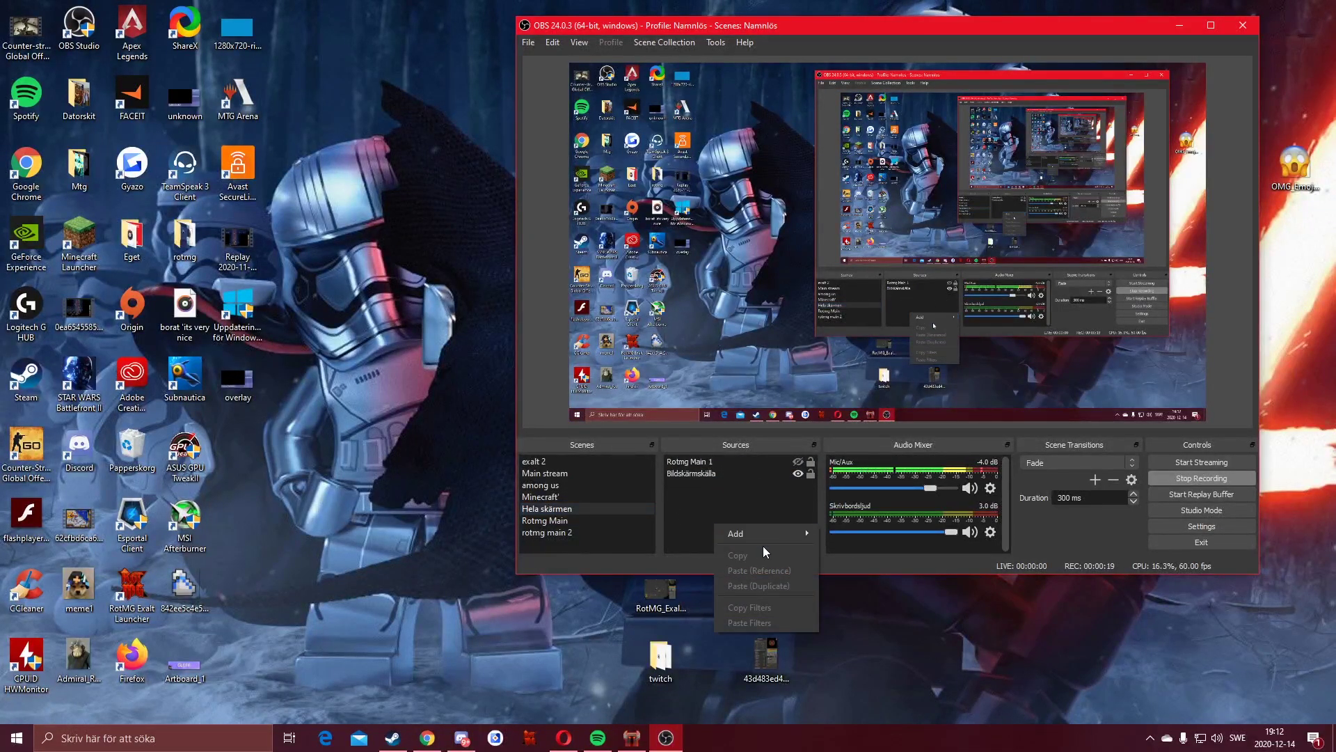
{"action": "mouse_move", "coordinate": [765, 533]}
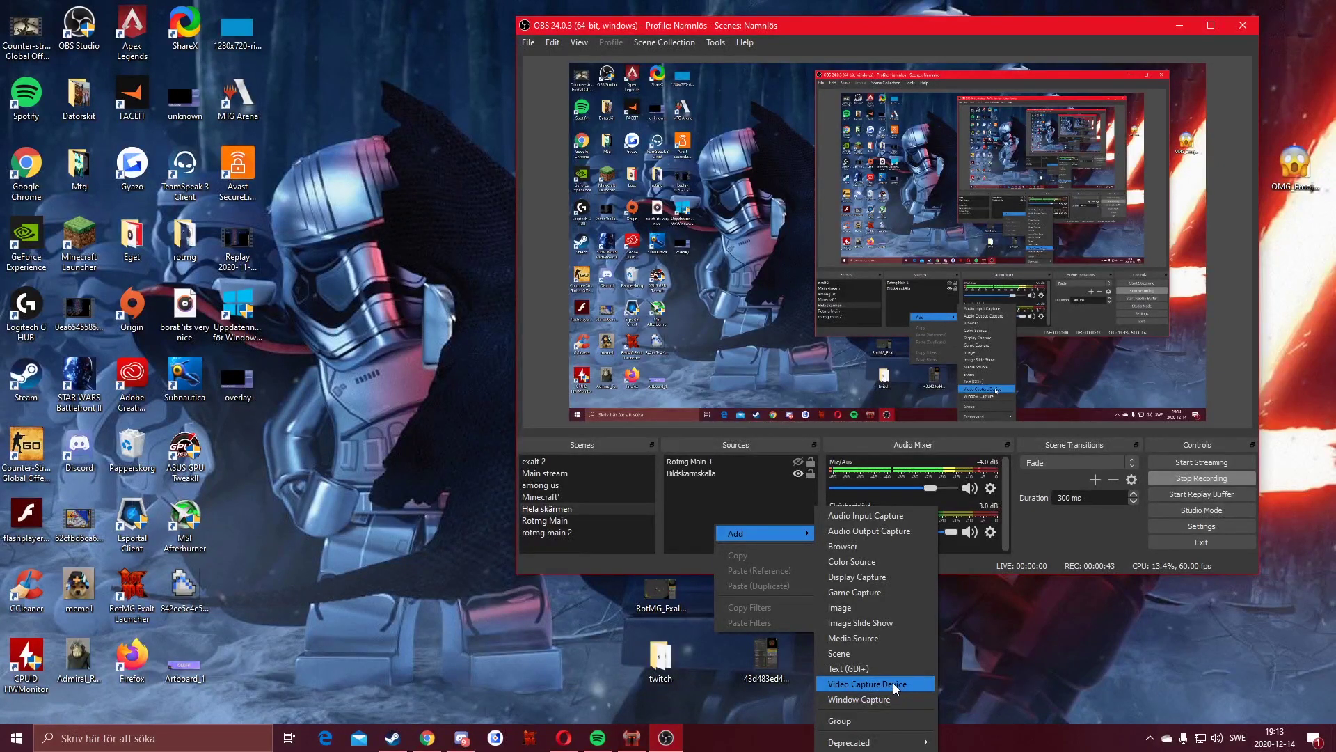
Step: Add a Game Capture source named 'Rotmg main 2'
{"action": "left_click", "coordinate": [881, 594]}
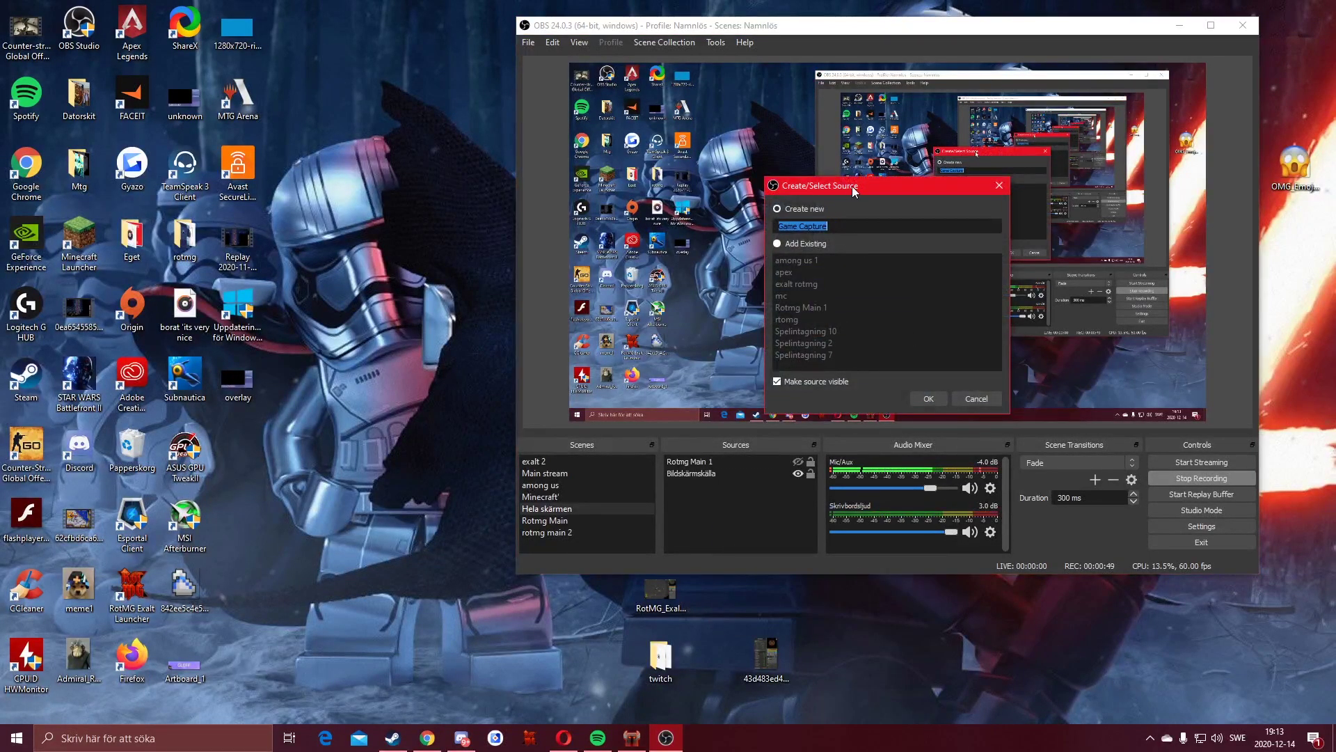
{"action": "left_click_drag", "start_coordinate": [852, 186], "coordinate": [589, 207]}
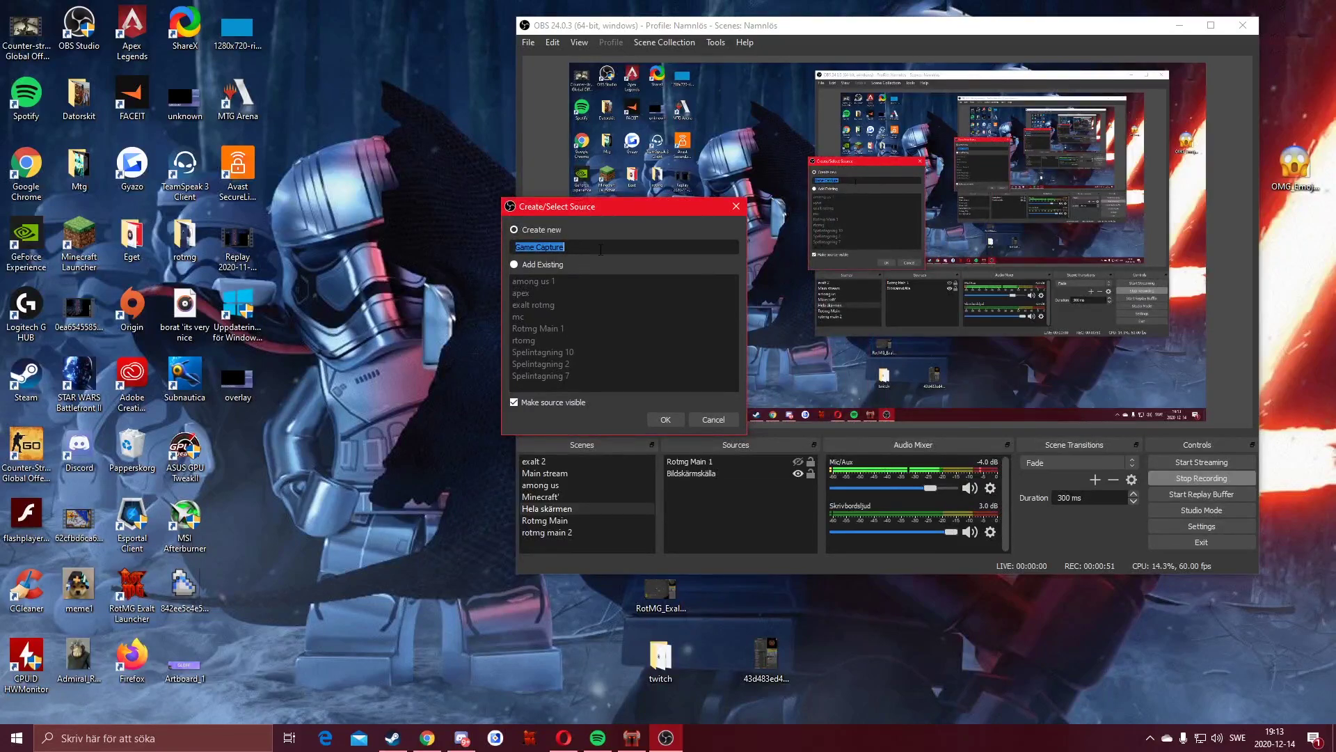
{"action": "type", "text": "Rotmg main 2"}
{"action": "key", "text": "Return"}
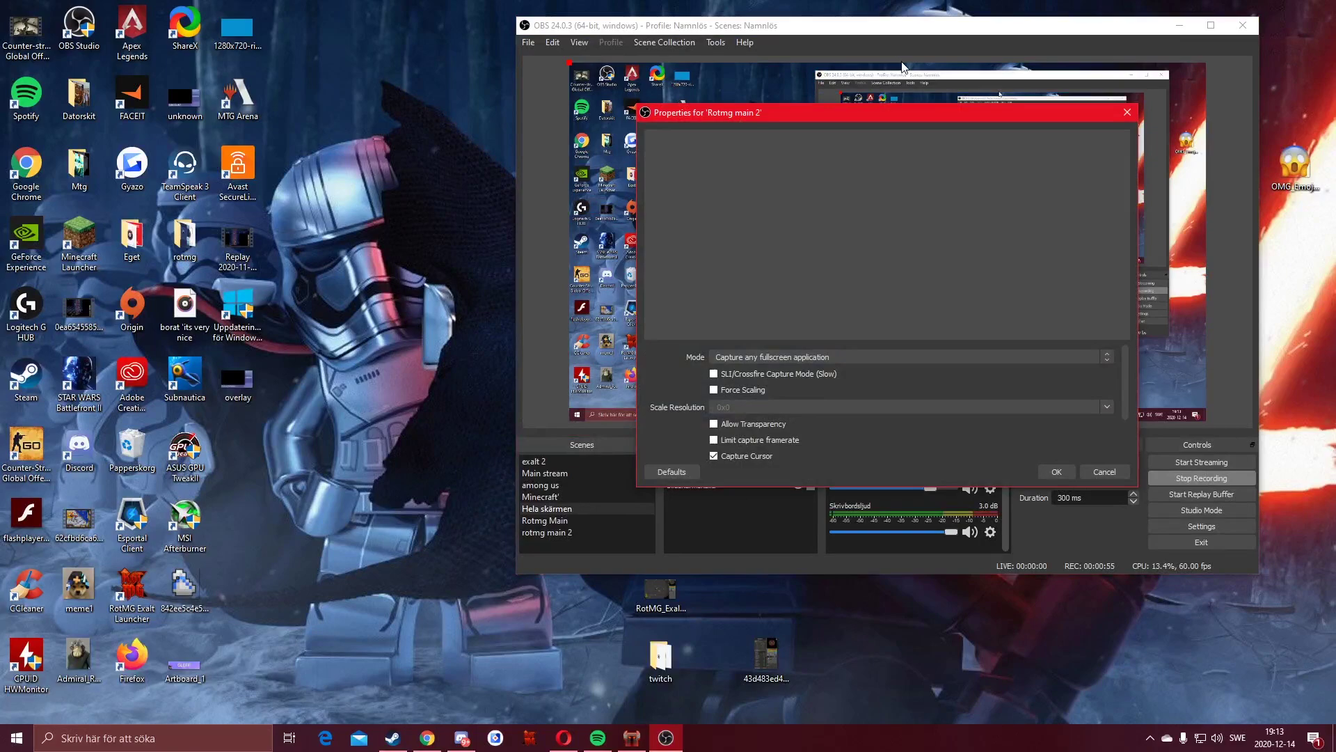
Step: Set its capture mode to Capture specific window, targeting the RotMG Exalt window
{"action": "left_click_drag", "start_coordinate": [832, 115], "coordinate": [420, 72]}
{"action": "left_click", "coordinate": [489, 315]}
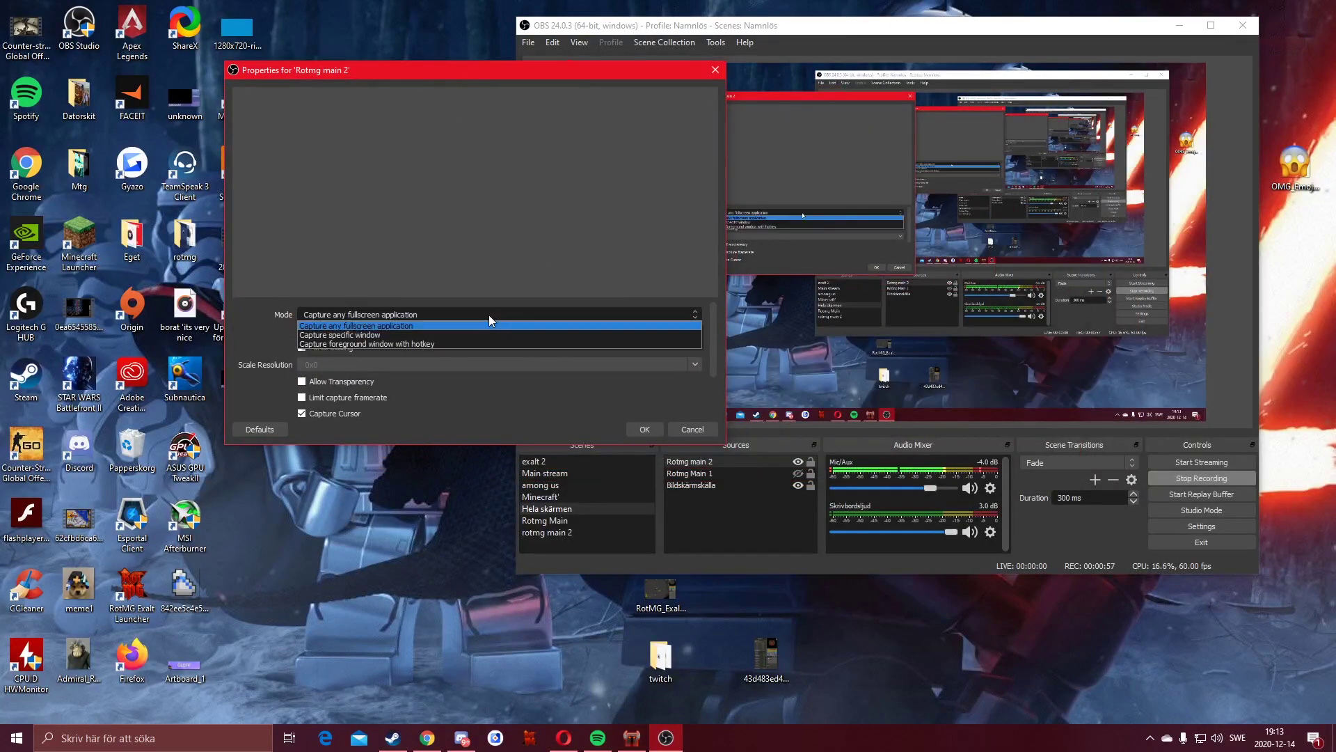
{"action": "left_click", "coordinate": [391, 334]}
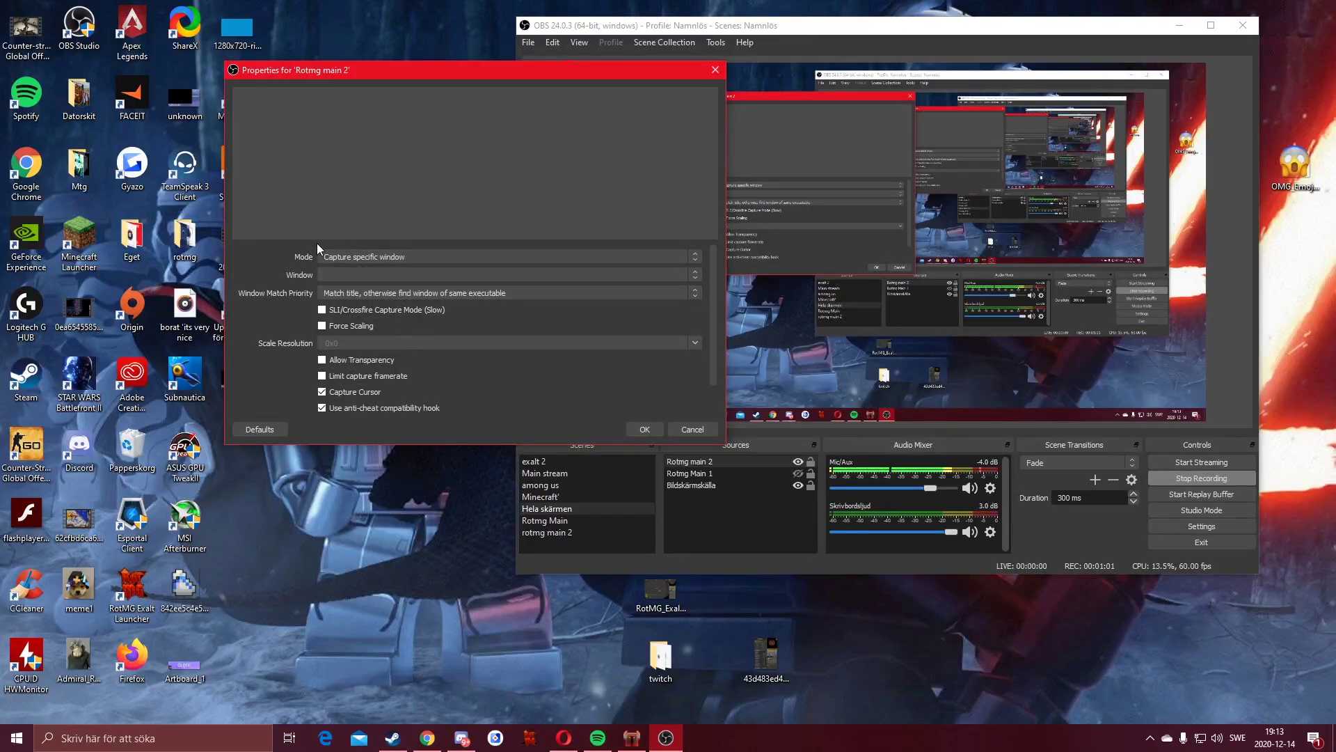
{"action": "left_click", "coordinate": [342, 275]}
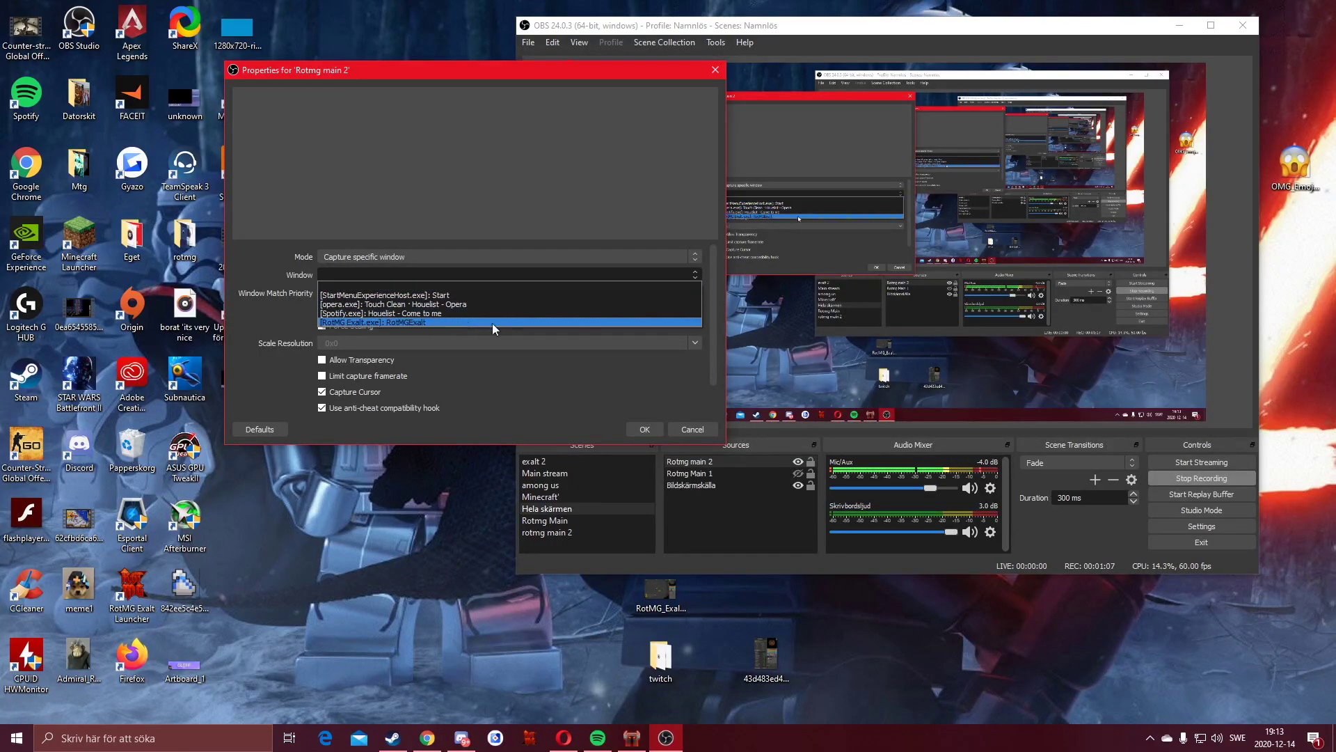
{"action": "left_click", "coordinate": [633, 739]}
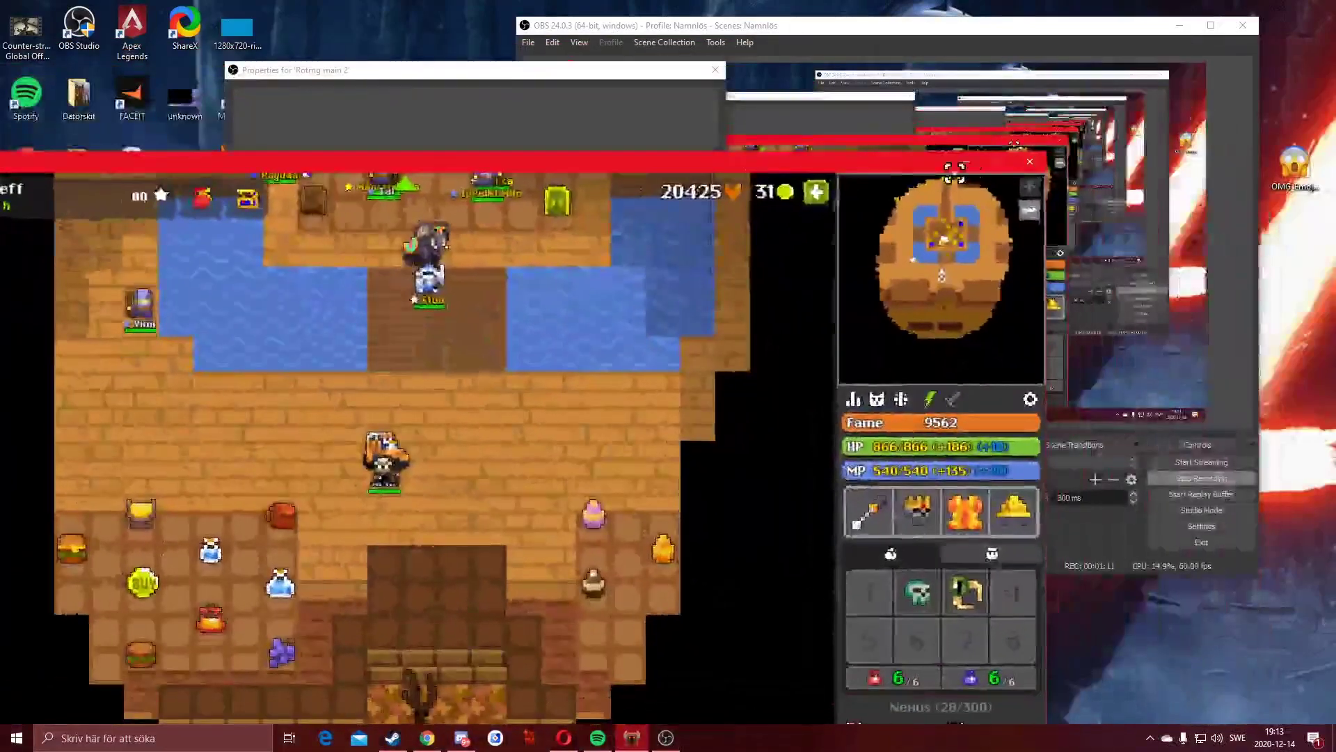
{"action": "left_click", "coordinate": [633, 738]}
{"action": "left_click", "coordinate": [356, 276]}
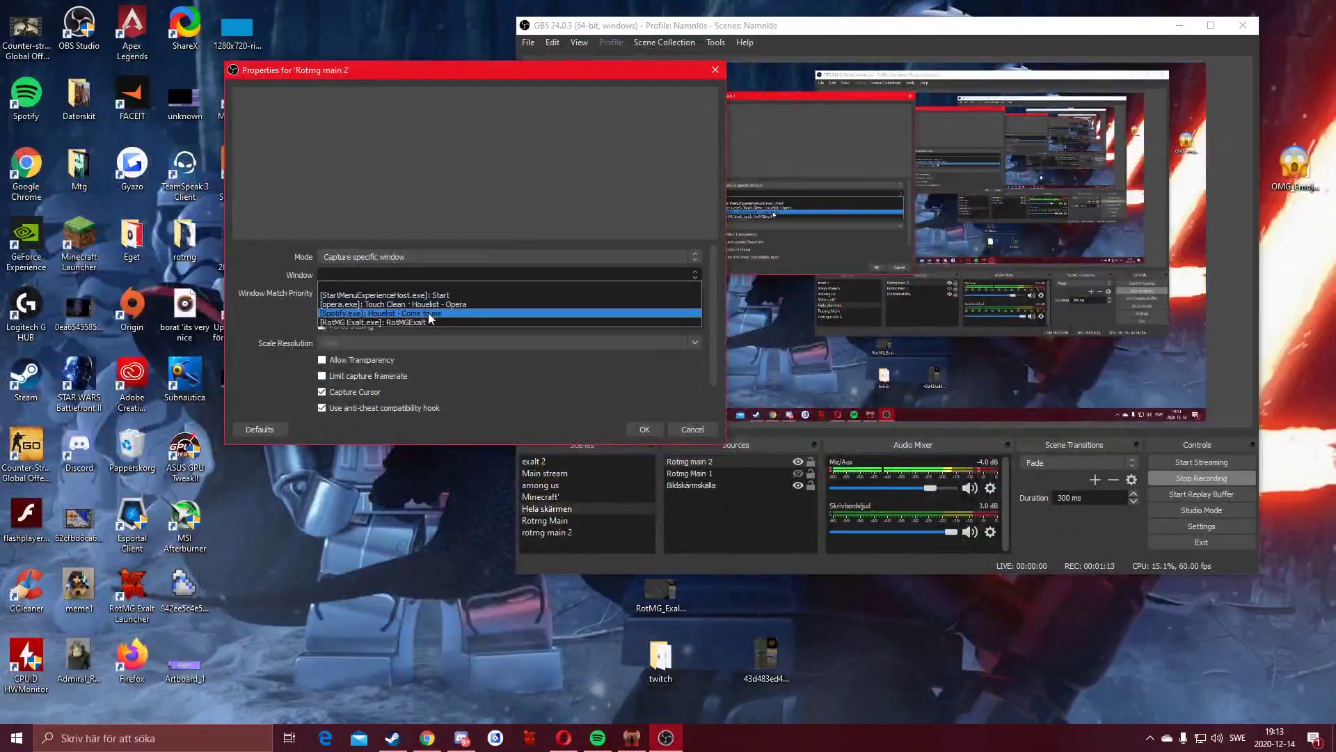
{"action": "left_click", "coordinate": [428, 323]}
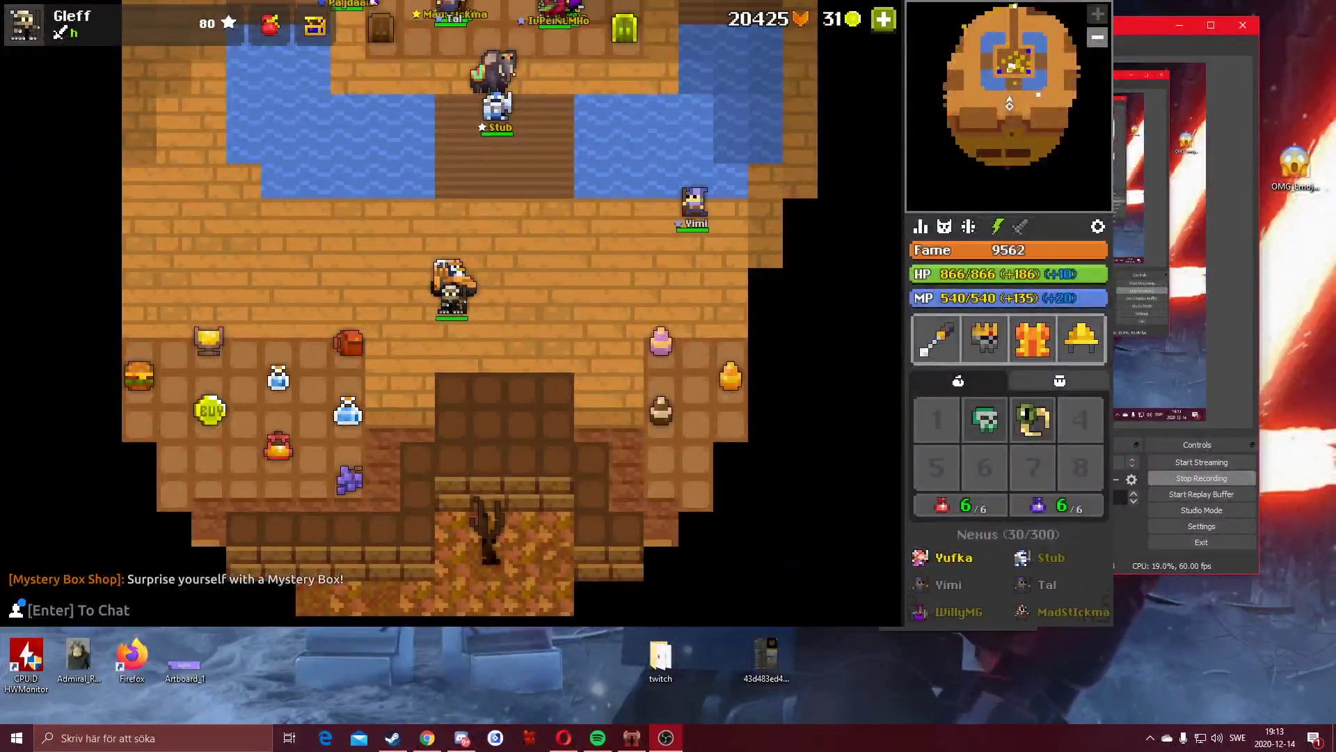
Step: Fit the game capture to the full frame, then shrink it toward the lower left
{"action": "mouse_move", "coordinate": [1016, 692]}
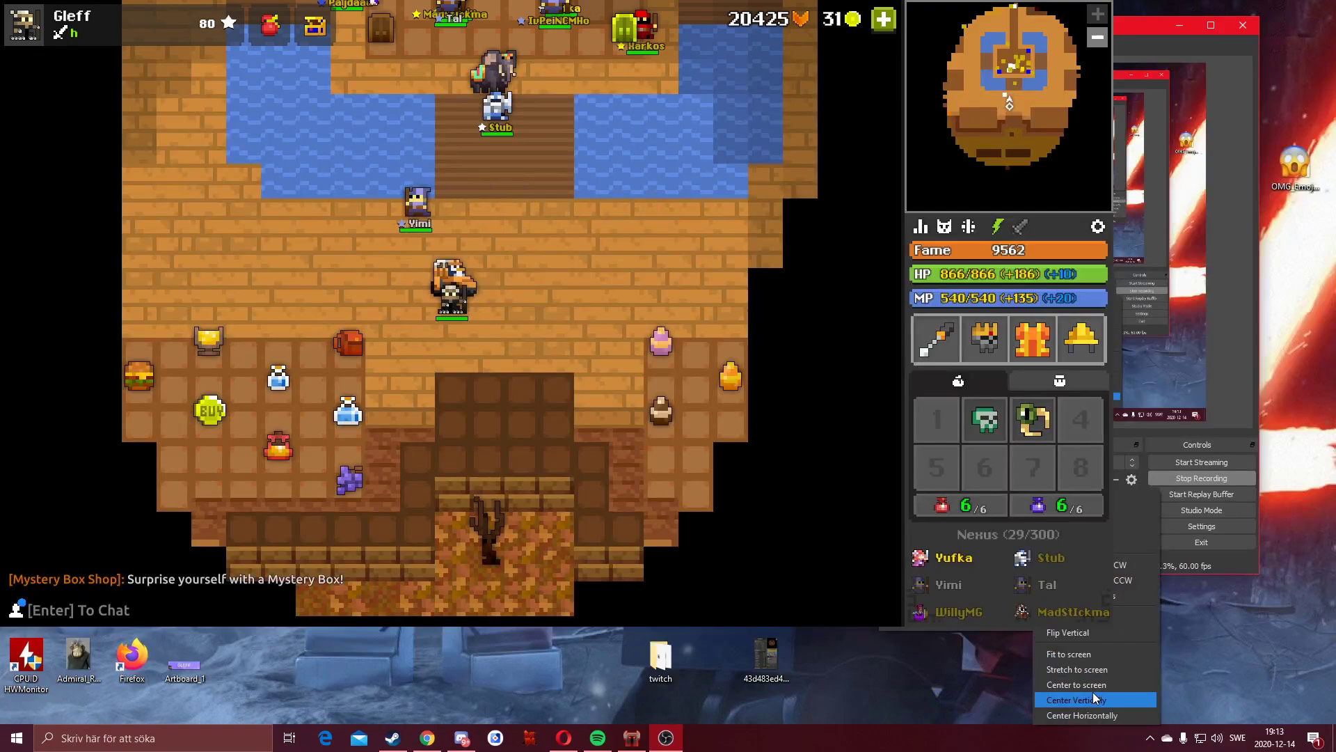
{"action": "left_click", "coordinate": [1084, 658]}
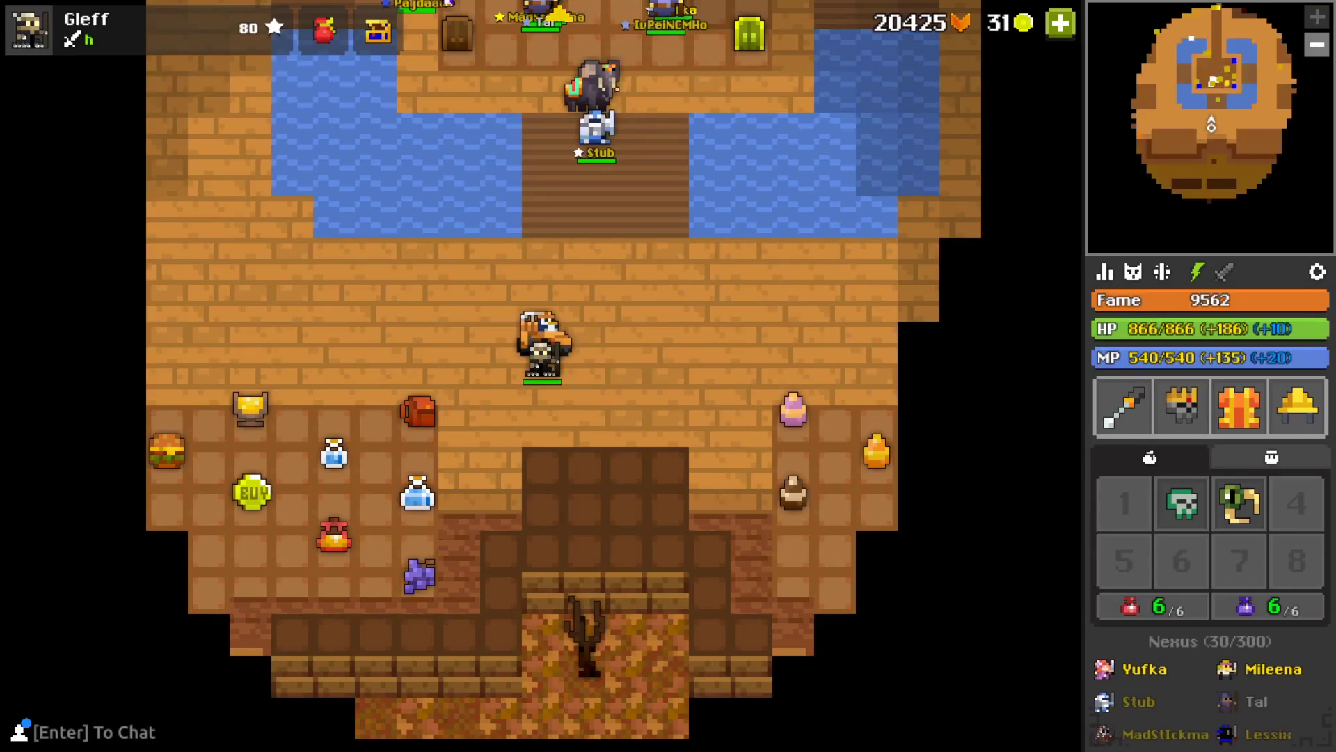
{"action": "left_click_drag", "start_coordinate": [1206, 64], "coordinate": [906, 198]}
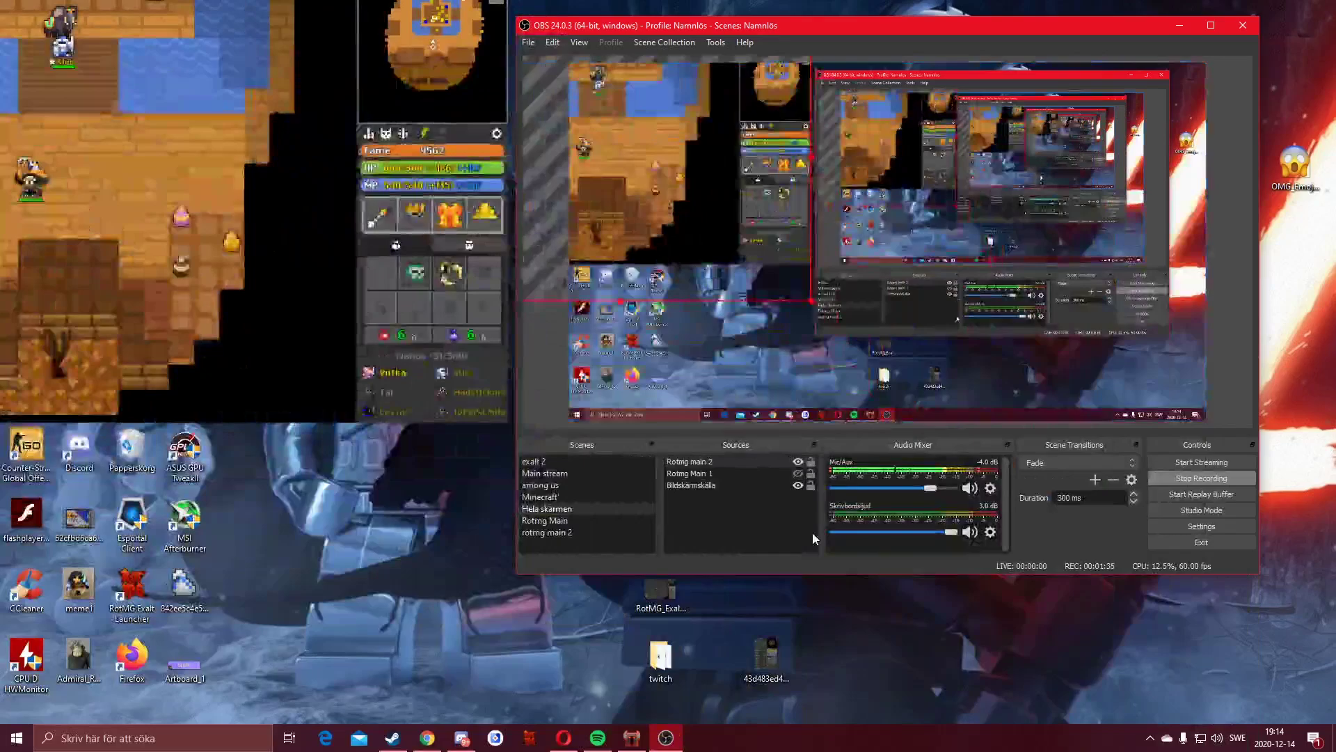
{"action": "left_click", "coordinate": [798, 462]}
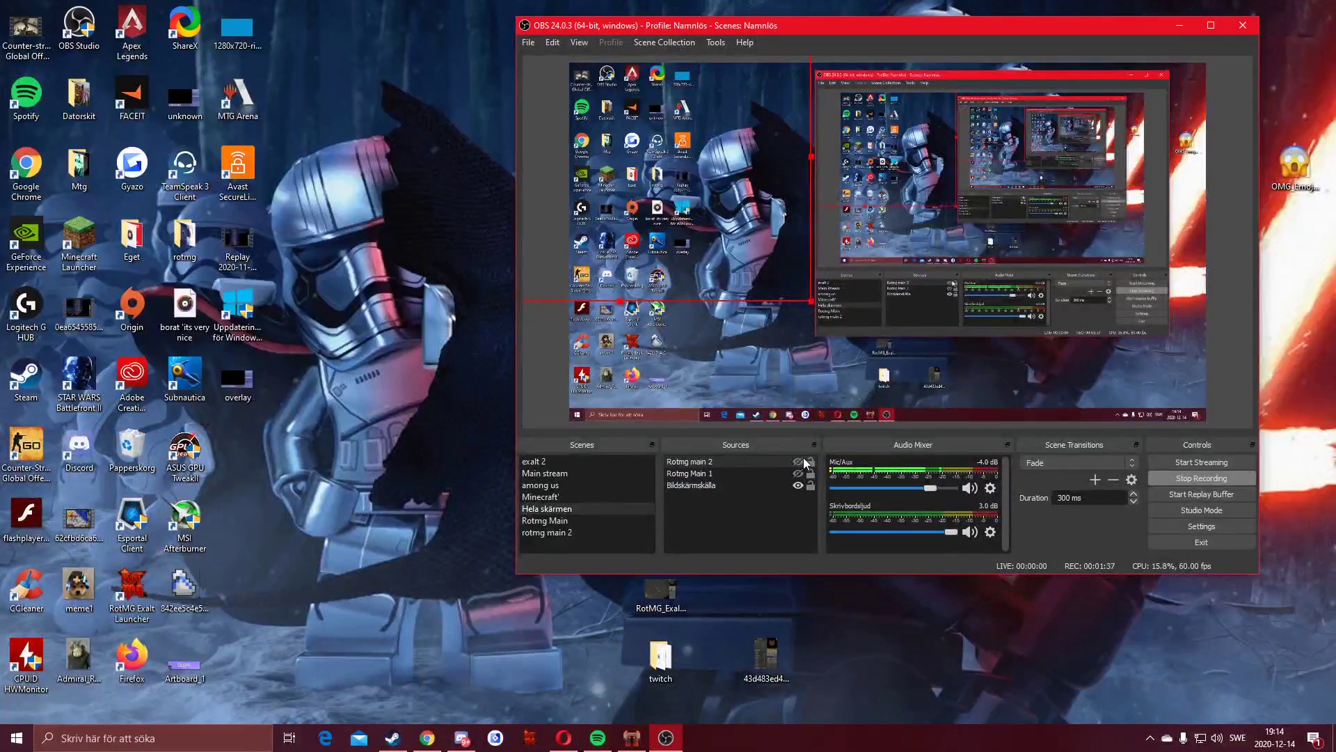
{"action": "left_click", "coordinate": [798, 461]}
{"action": "left_click_drag", "start_coordinate": [737, 243], "coordinate": [801, 182]}
{"action": "right_click", "coordinate": [790, 582]}
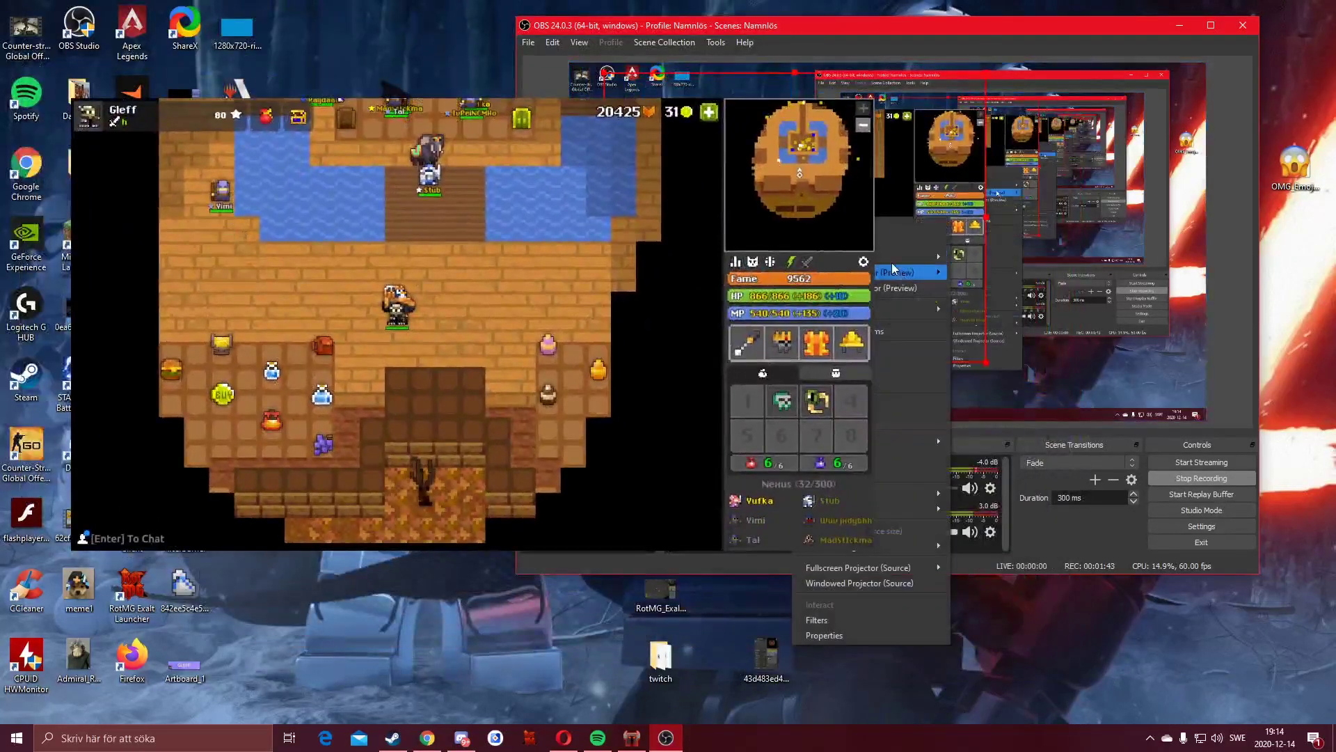
{"action": "left_click", "coordinate": [897, 619]}
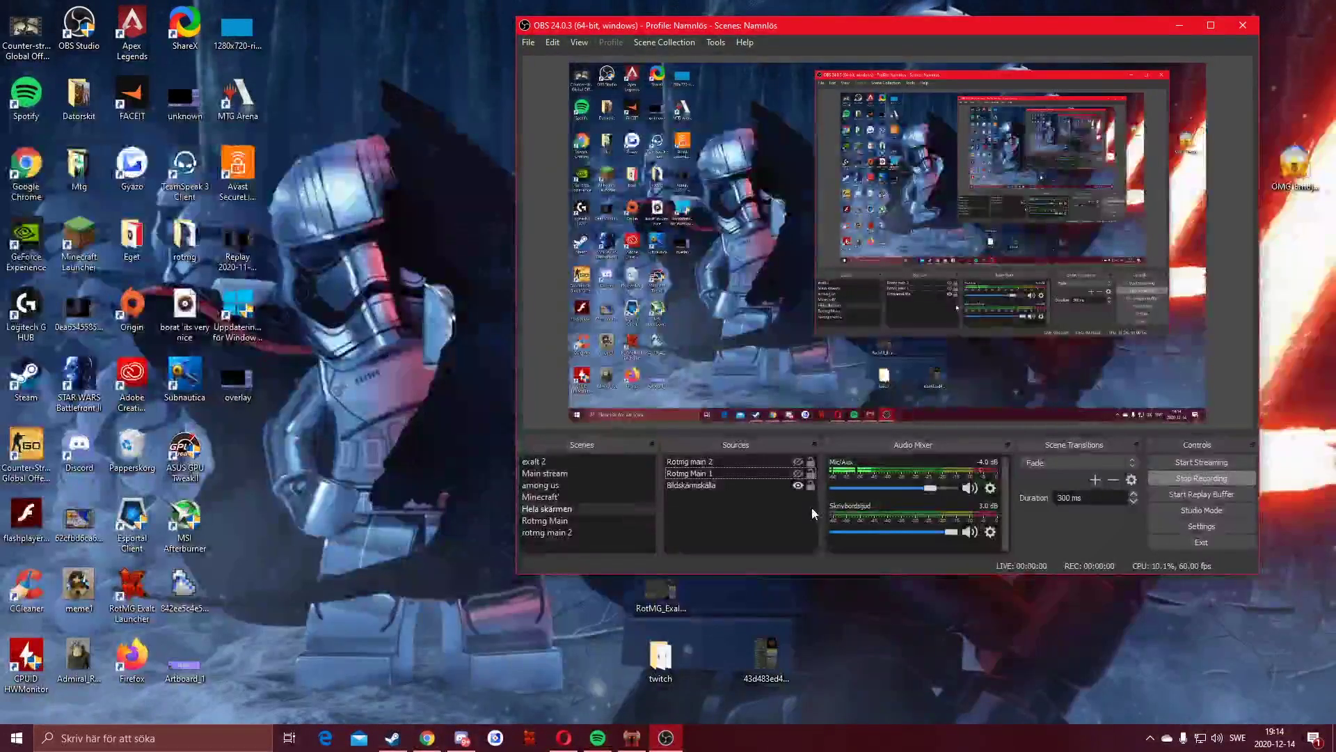
Step: Open Settings from the File menu and shift the dialog slightly right
{"action": "left_click", "coordinate": [529, 42]}
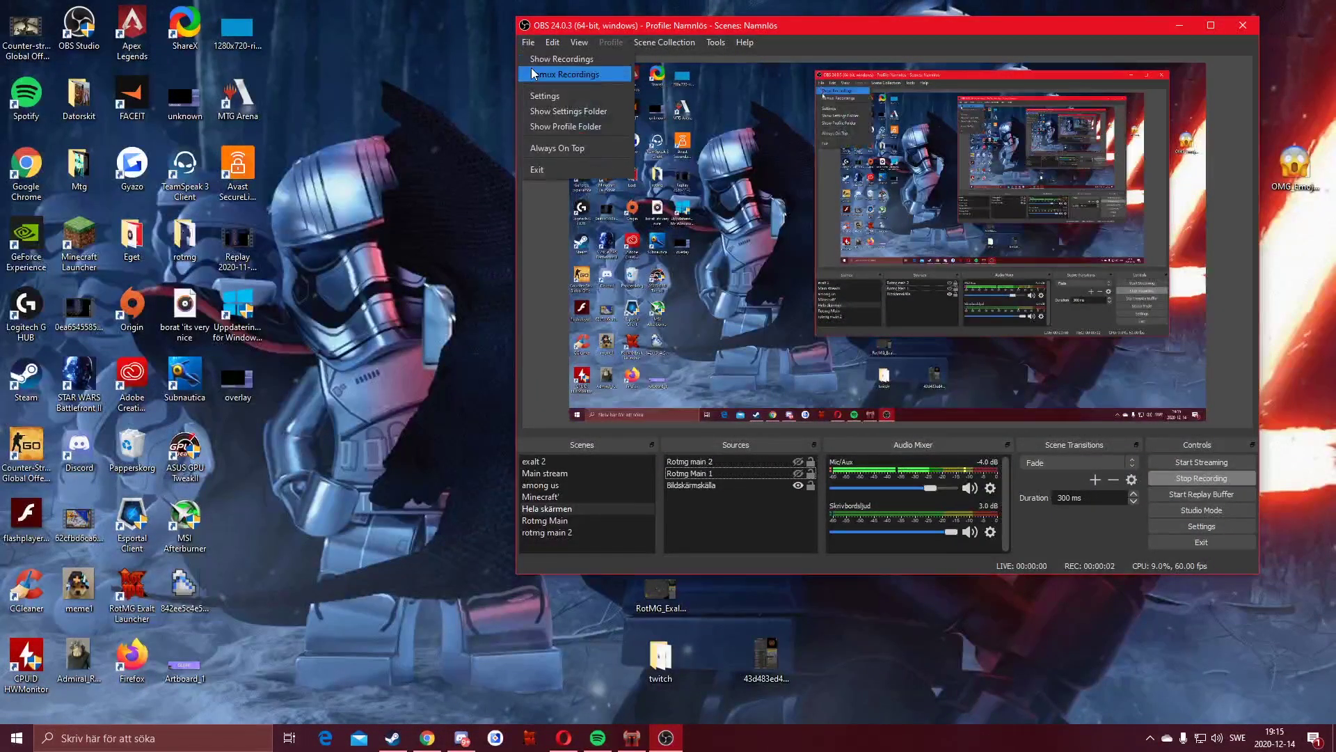
{"action": "left_click", "coordinate": [538, 95]}
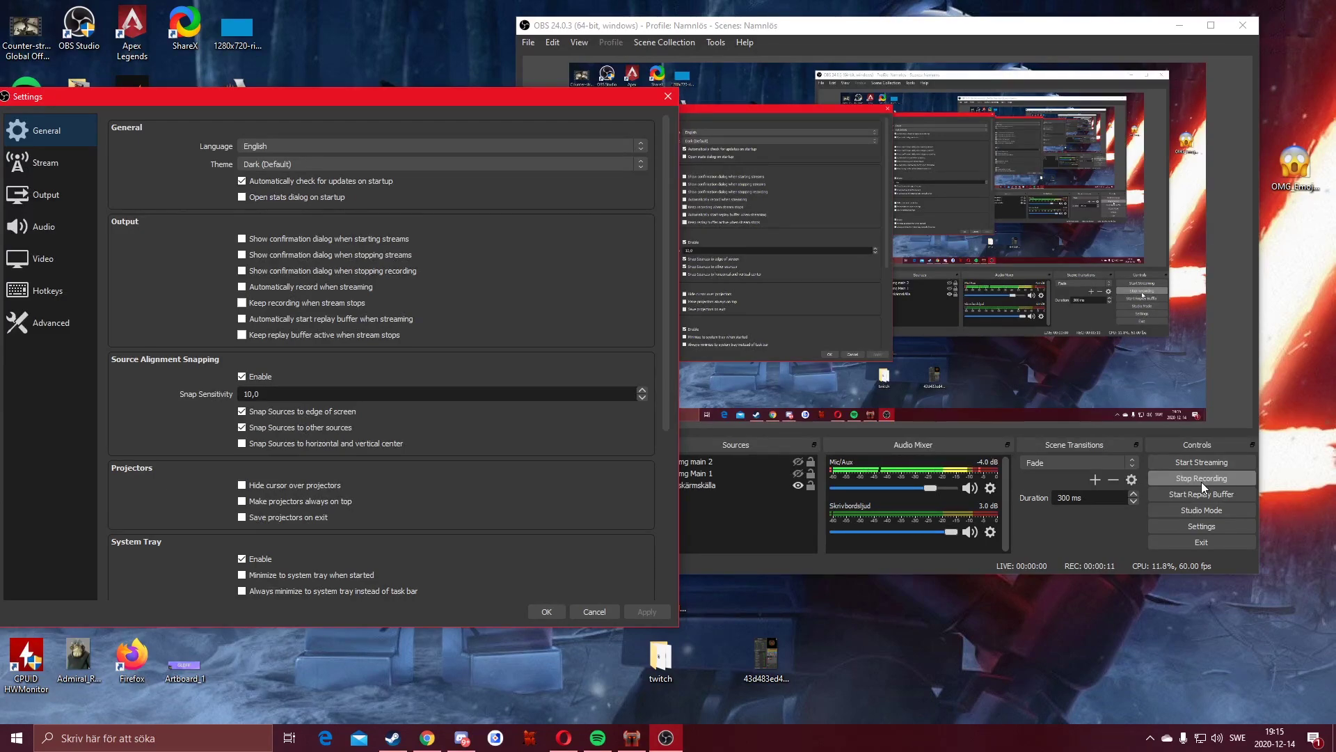
{"action": "left_click_drag", "start_coordinate": [441, 101], "coordinate": [481, 95]}
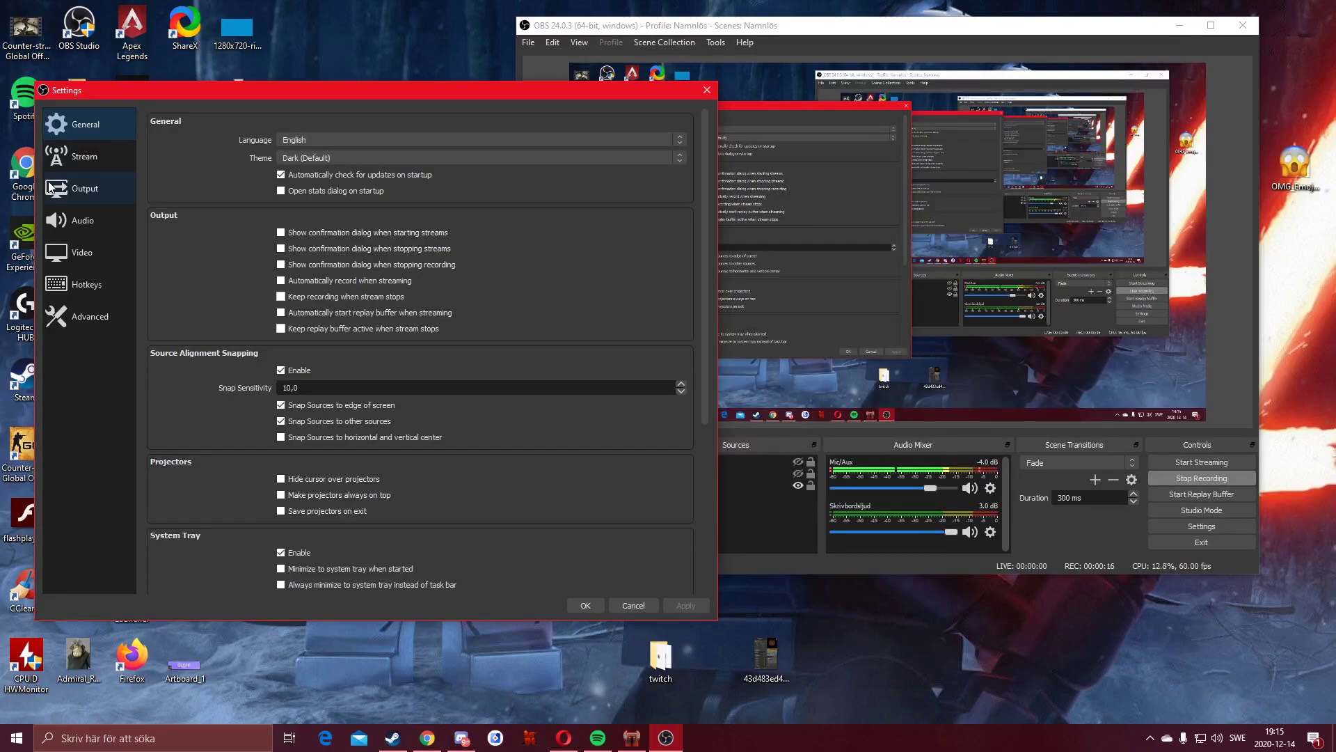
Step: Review the hotkey assignments on the Hotkeys settings page
{"action": "left_click", "coordinate": [100, 286]}
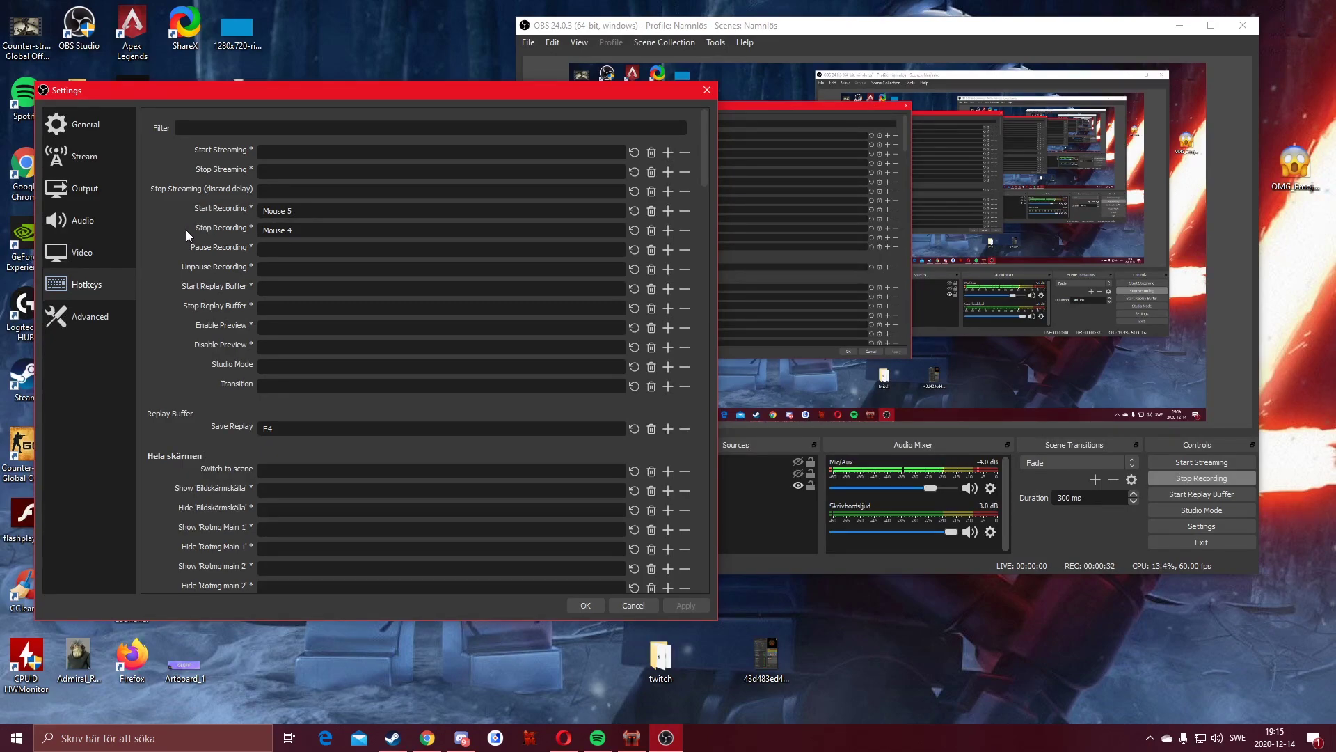
{"action": "scroll", "coordinate": [172, 231], "scroll_direction": "down", "scroll_amount": 1}
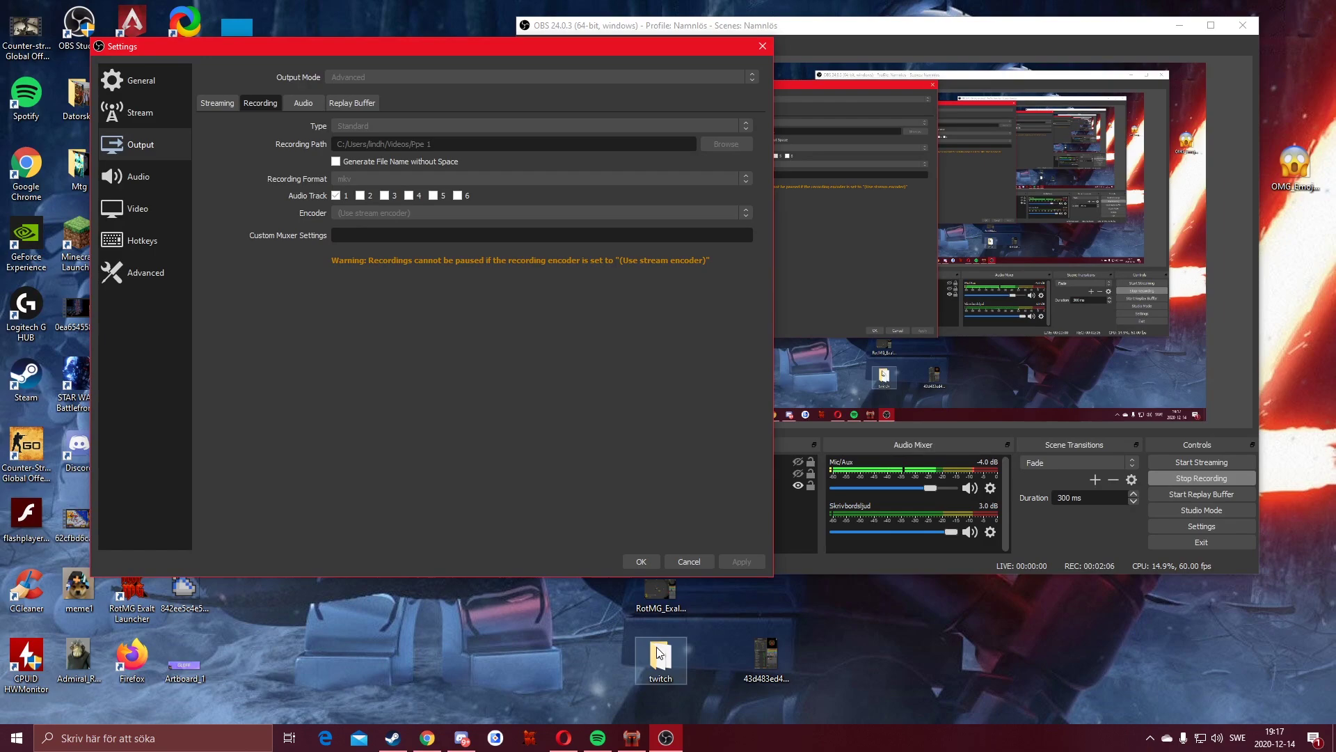
Step: Create a new desktop folder named 'rotmg clips'
{"action": "right_click", "coordinate": [240, 654]}
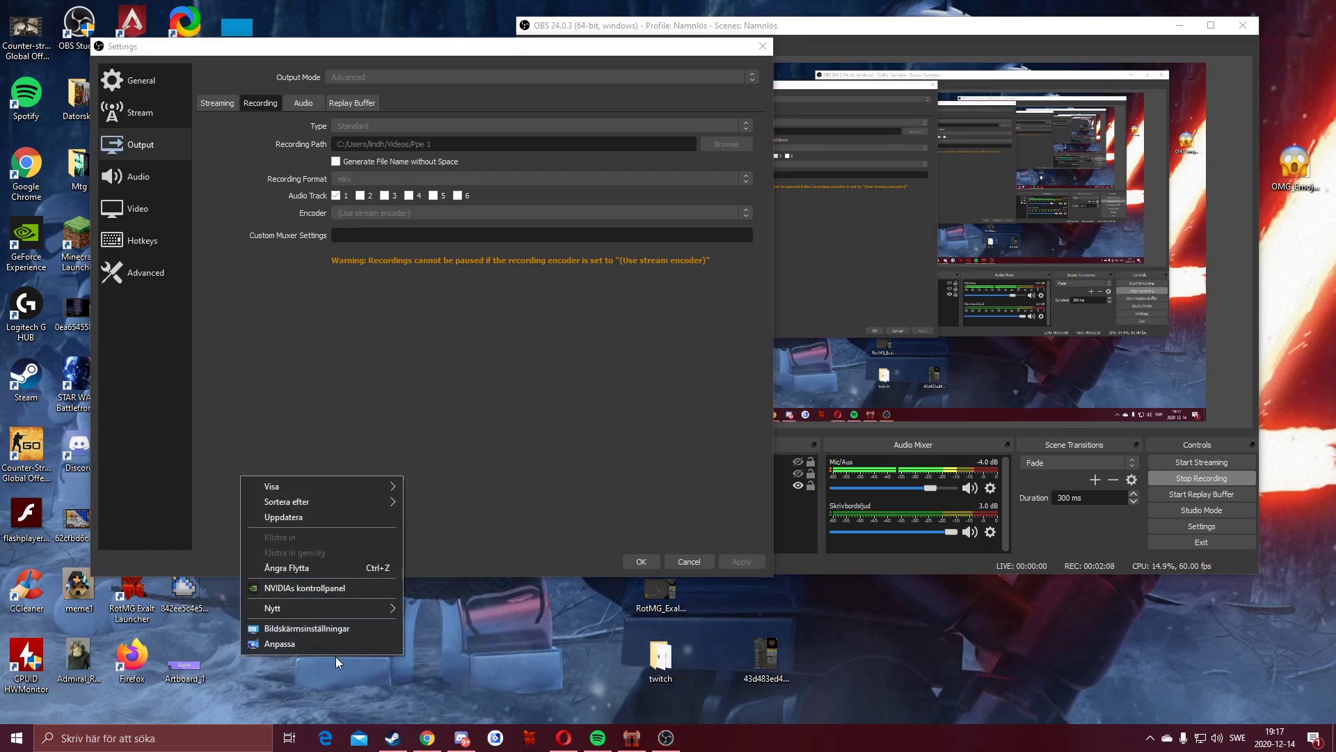
{"action": "mouse_move", "coordinate": [339, 607]}
{"action": "left_click", "coordinate": [435, 610]}
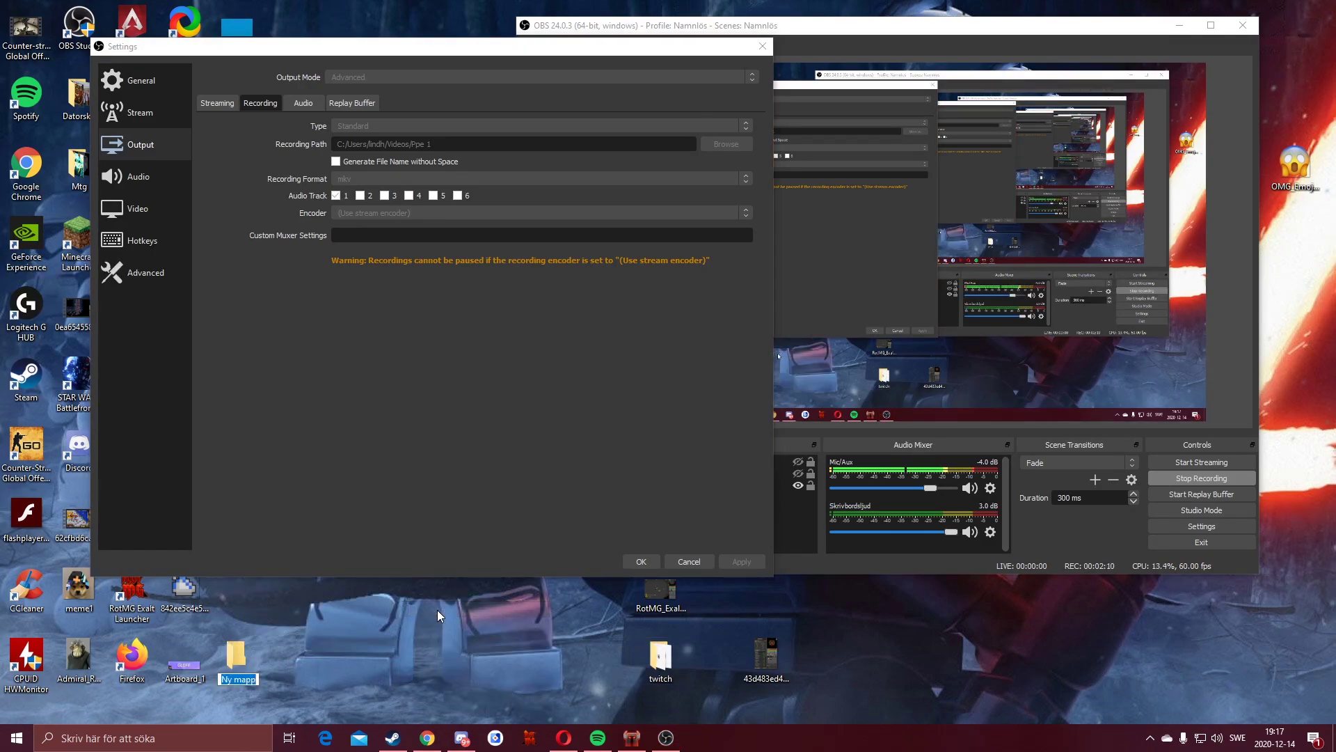
{"action": "type", "text": "rotmg clips"}
{"action": "key", "text": "Return"}
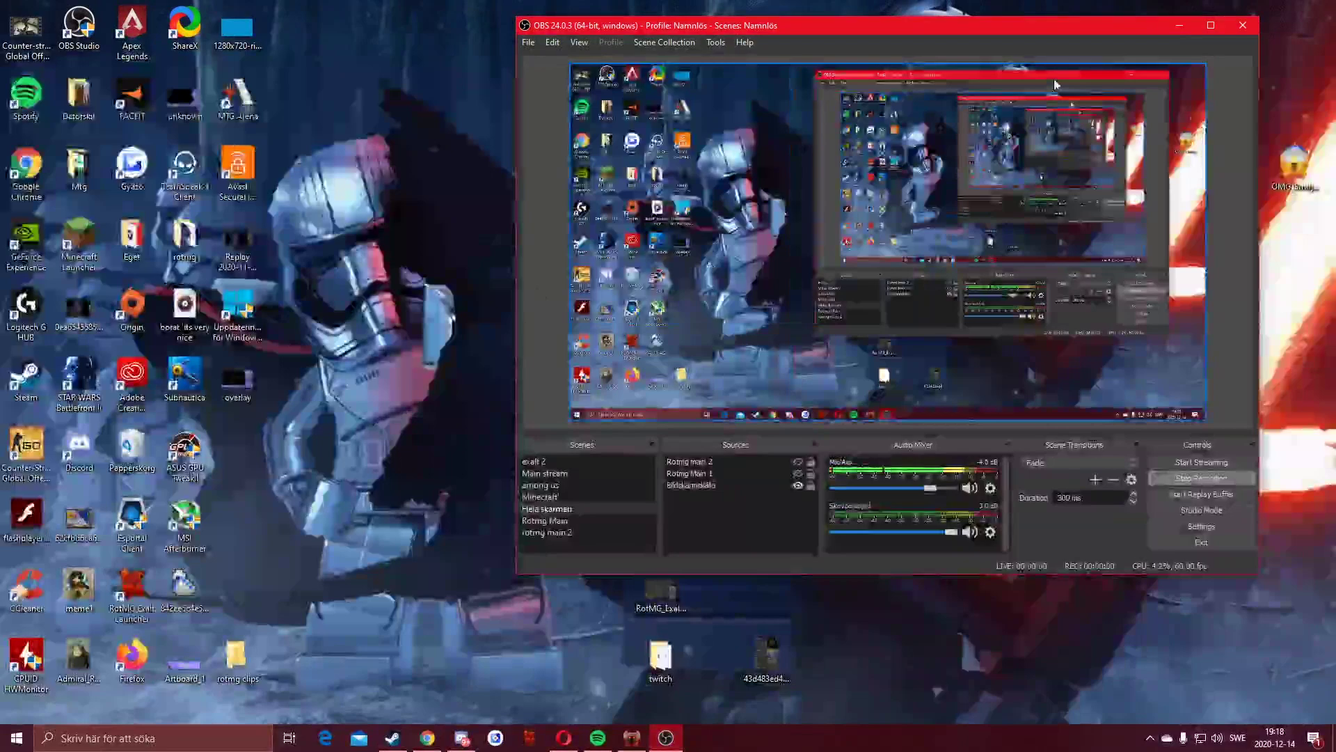
Step: Start the replay buffer, then move the OBS window back to the right
{"action": "left_click_drag", "start_coordinate": [1068, 24], "coordinate": [670, 28]}
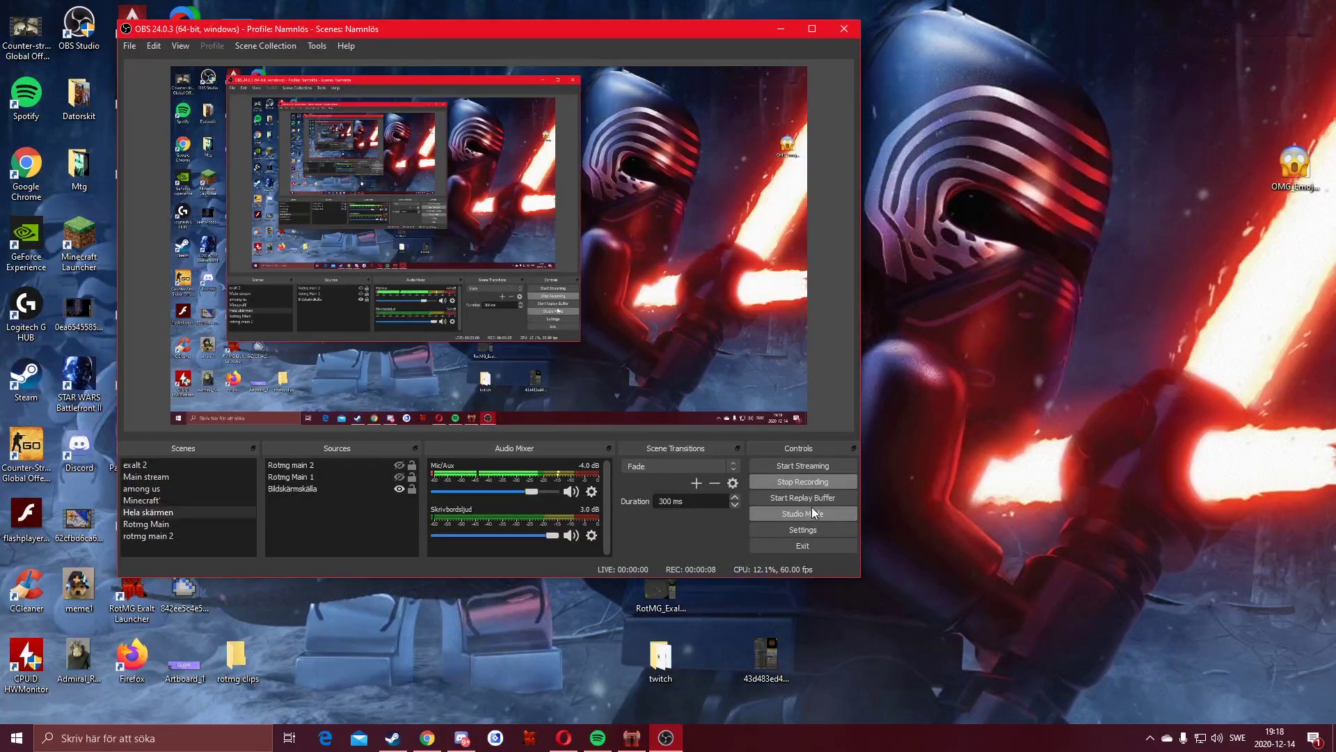
{"action": "left_click_drag", "start_coordinate": [654, 32], "coordinate": [696, 32]}
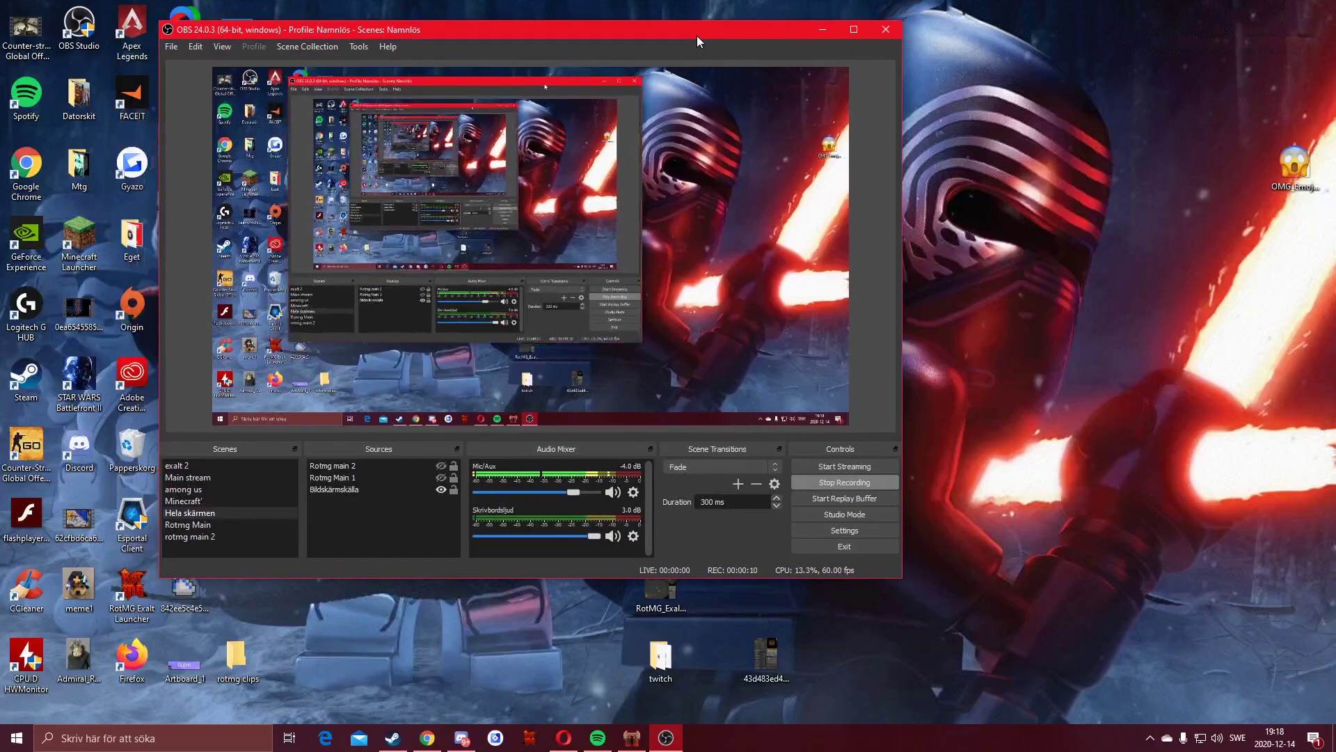
{"action": "left_click", "coordinate": [860, 504]}
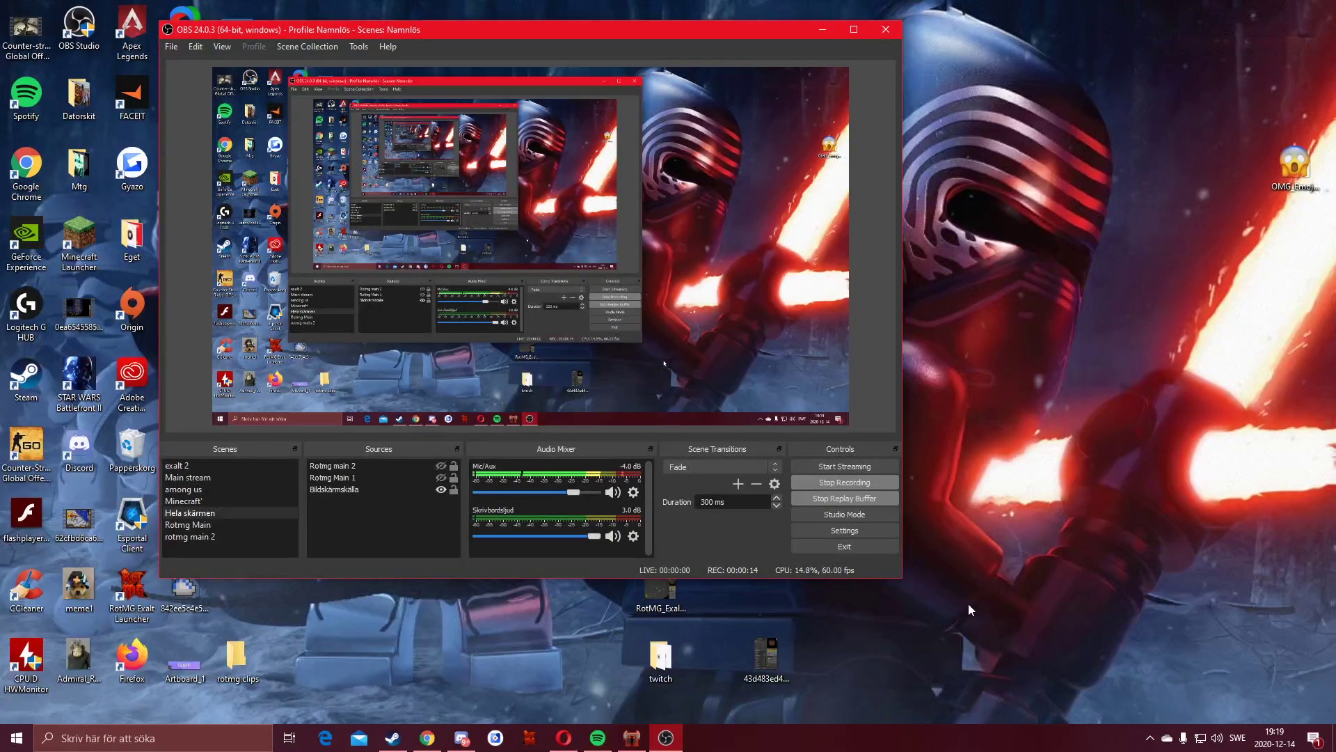
{"action": "left_click_drag", "start_coordinate": [700, 43], "coordinate": [1023, 75]}
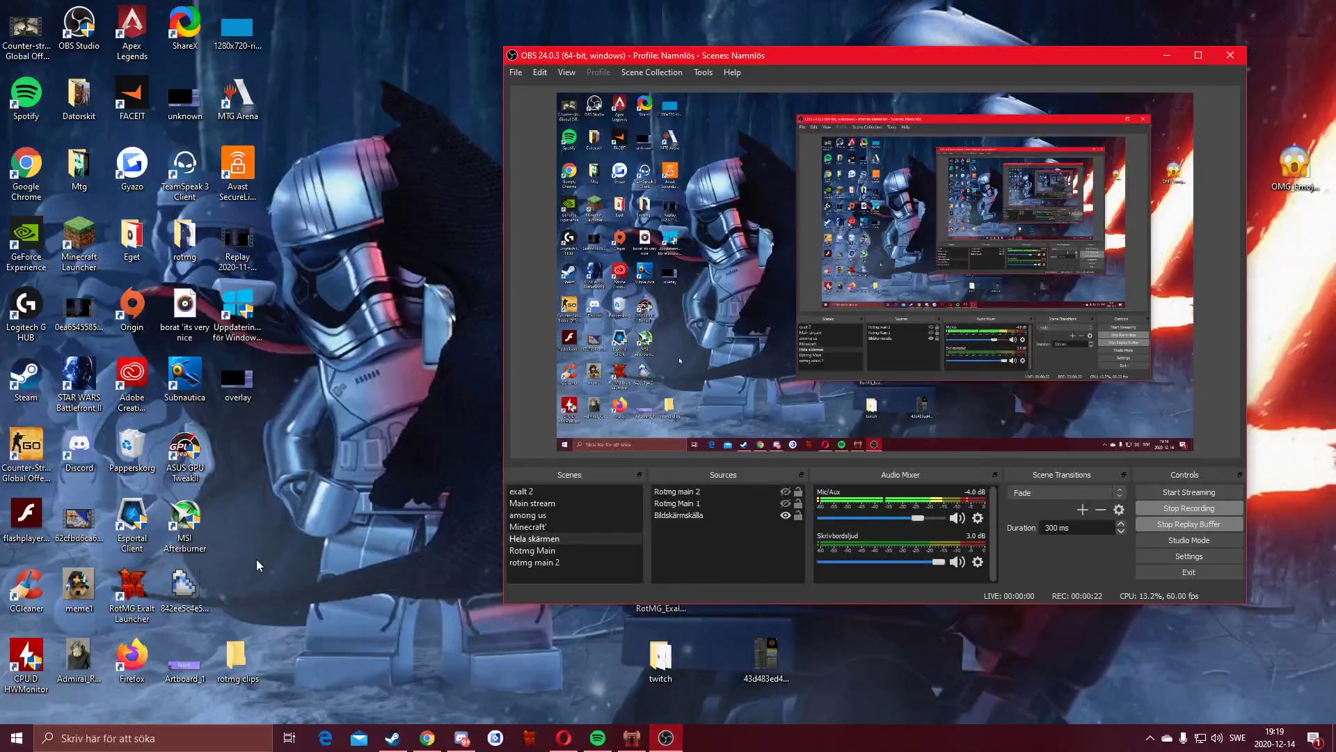
{"action": "double_click", "coordinate": [260, 662]}
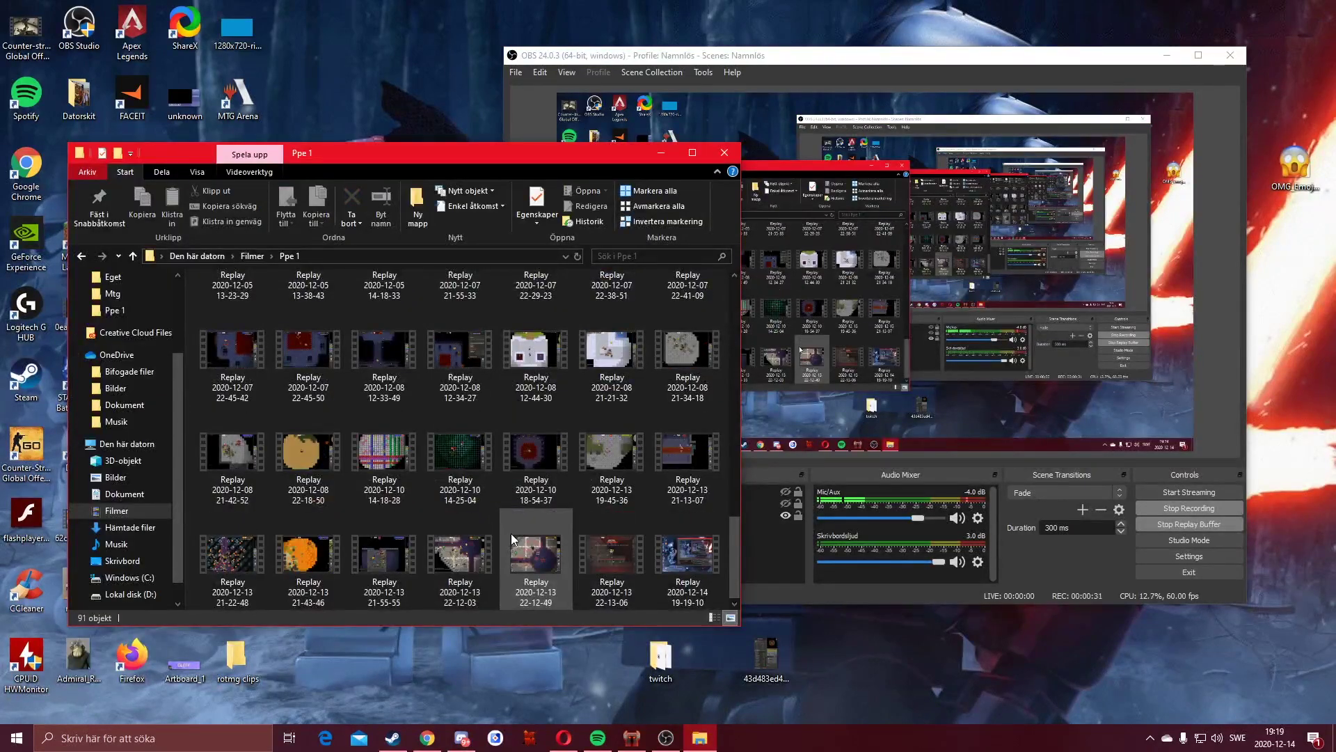
{"action": "double_click", "coordinate": [690, 567]}
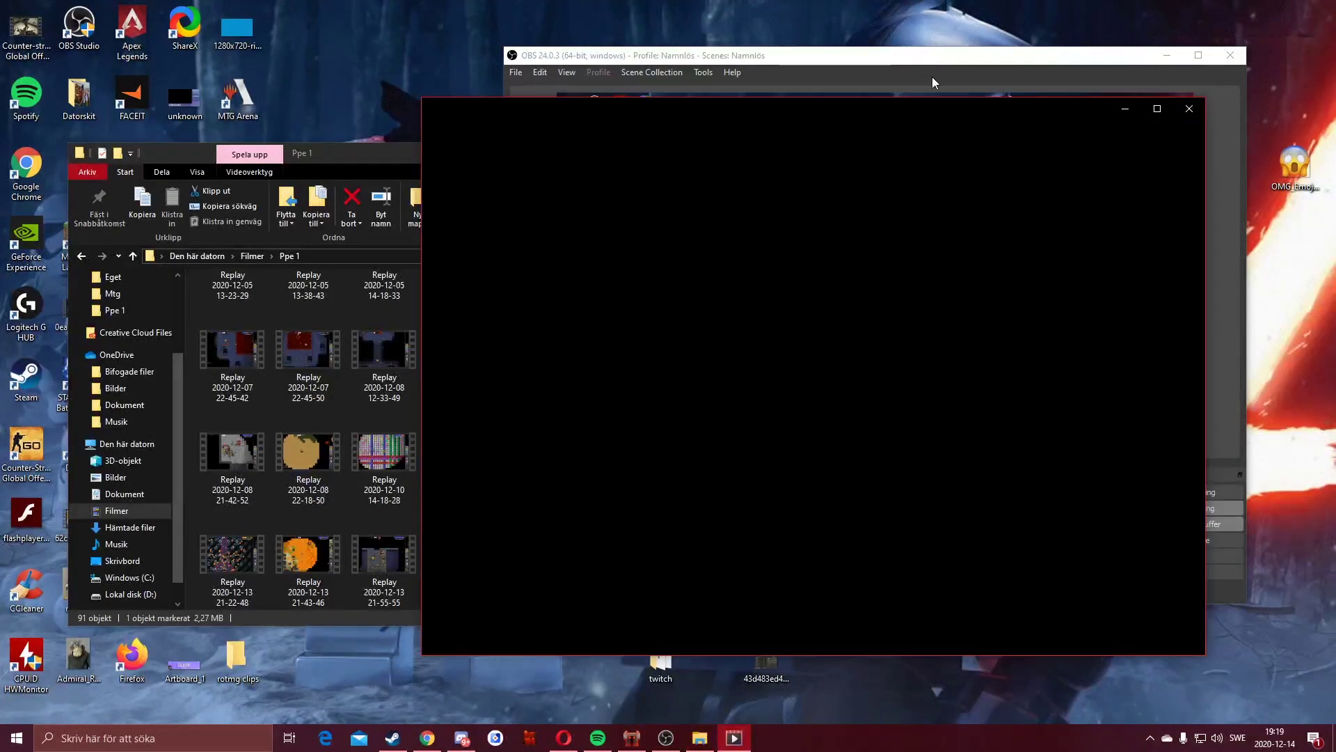
{"action": "left_click_drag", "start_coordinate": [946, 113], "coordinate": [658, 37]}
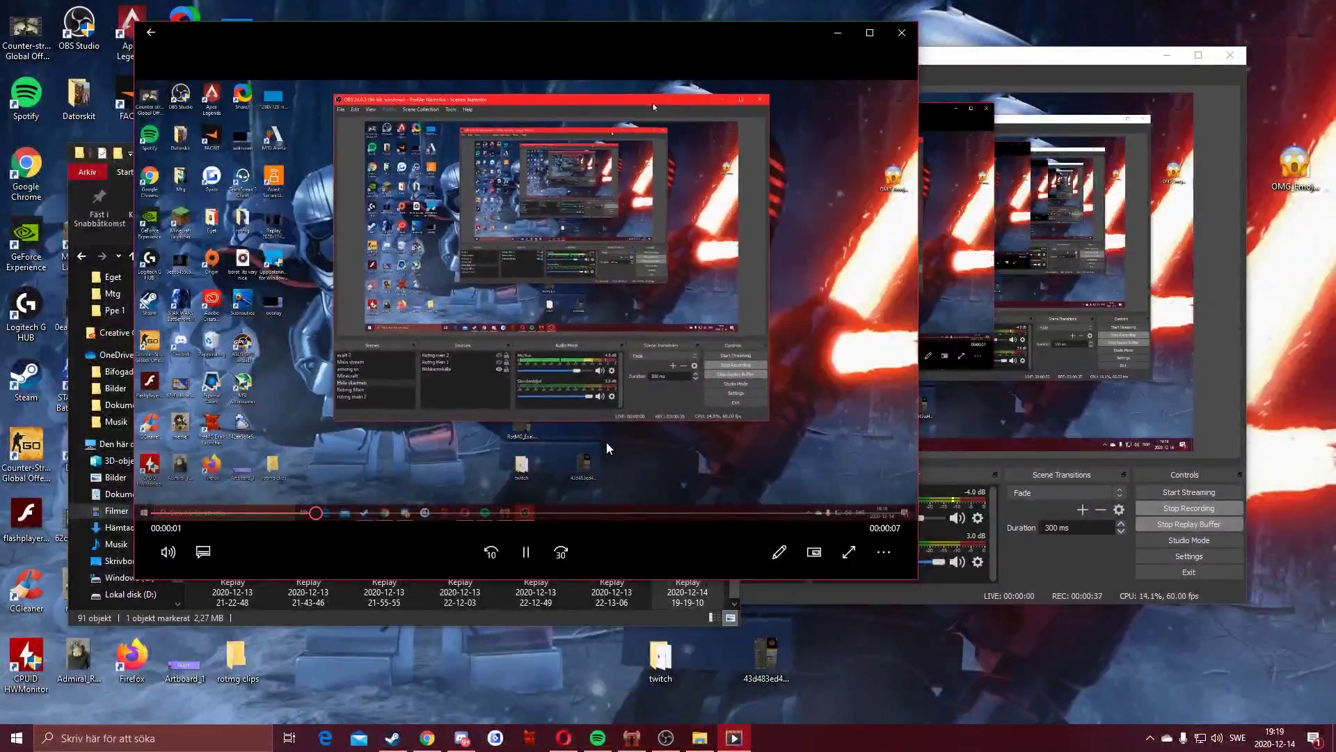